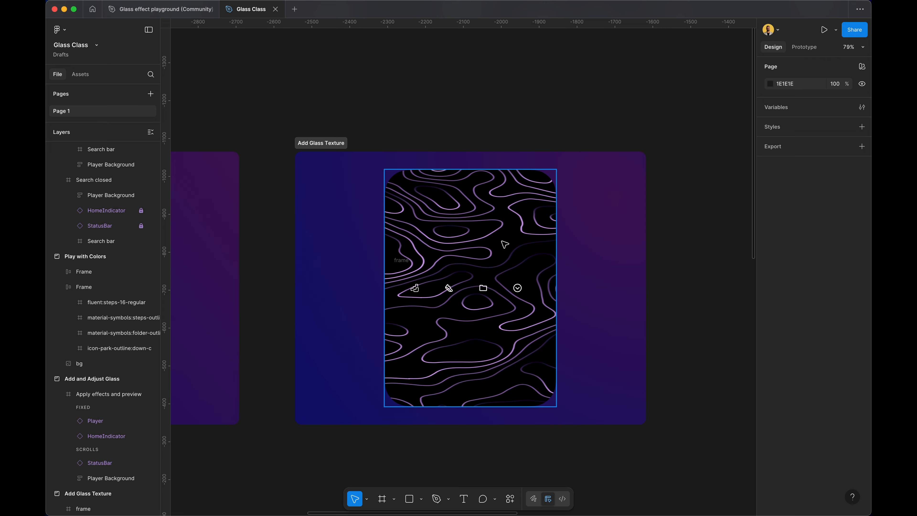
- Add an effect to the frame holding the four icons in Add Glass Texture and set its type to Glass
scroll(434, 256, "up", 5)
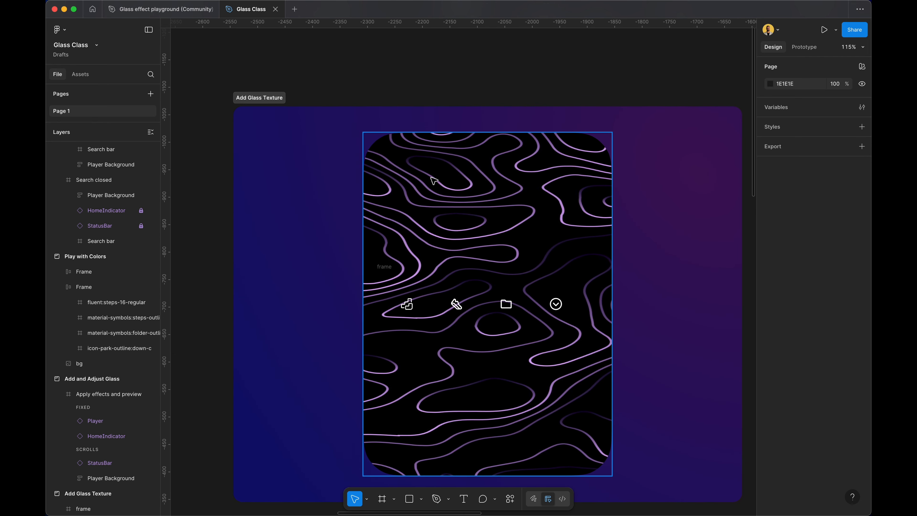
left_click(486, 211)
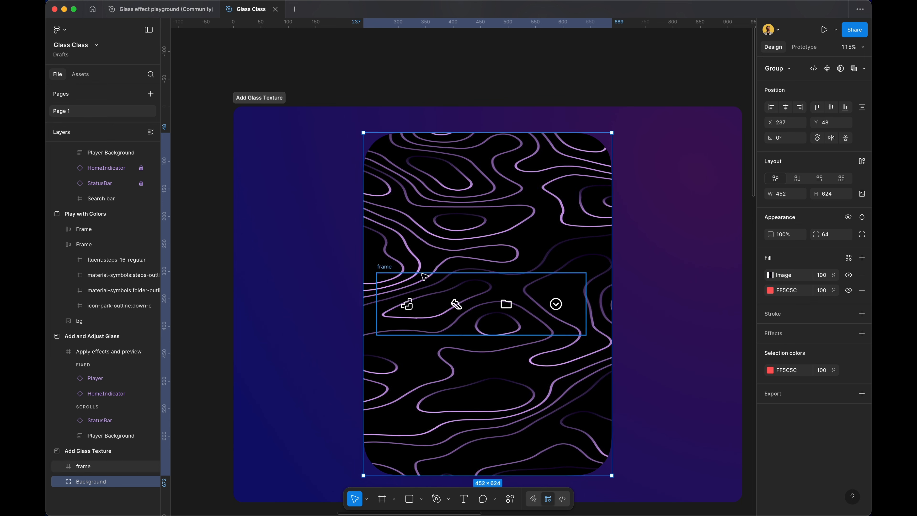
left_click(402, 273)
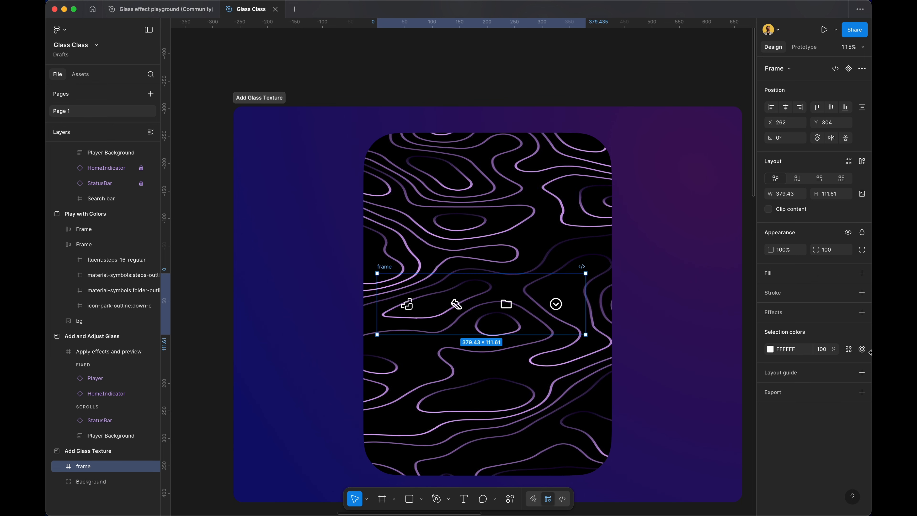
left_click(862, 312)
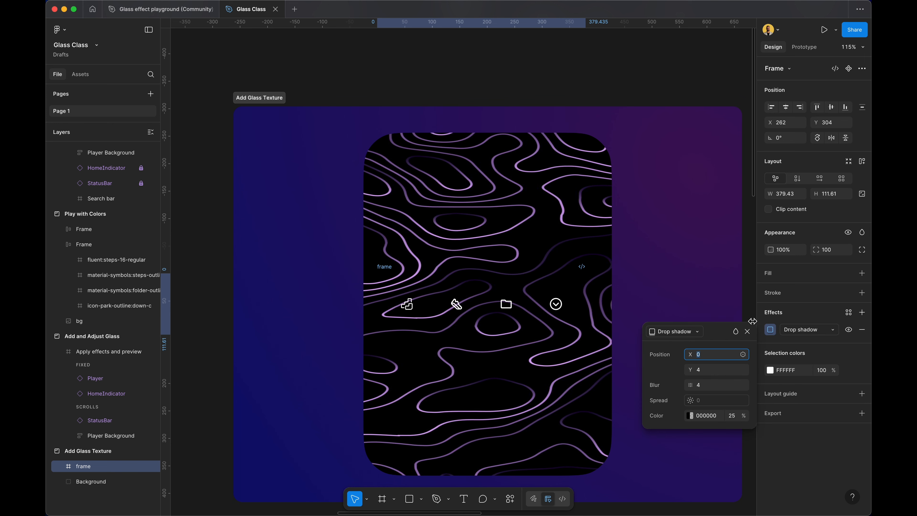
left_click(684, 332)
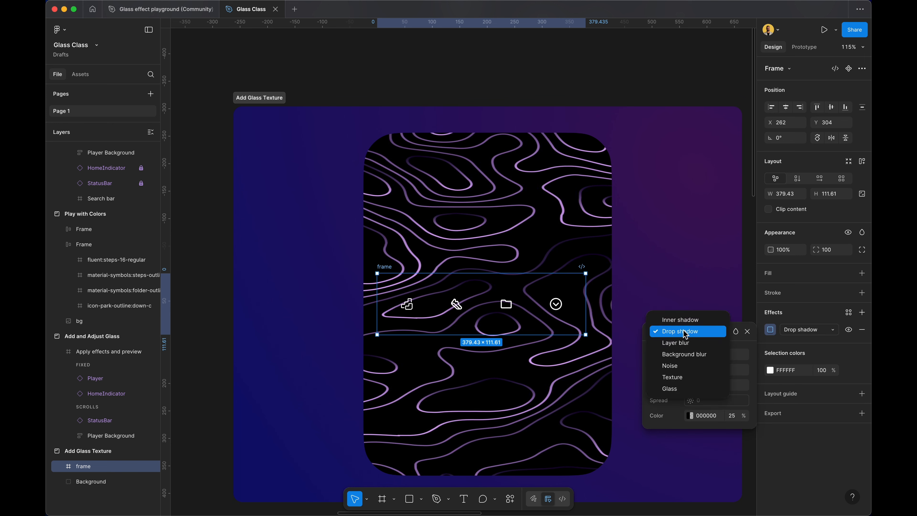
left_click(689, 389)
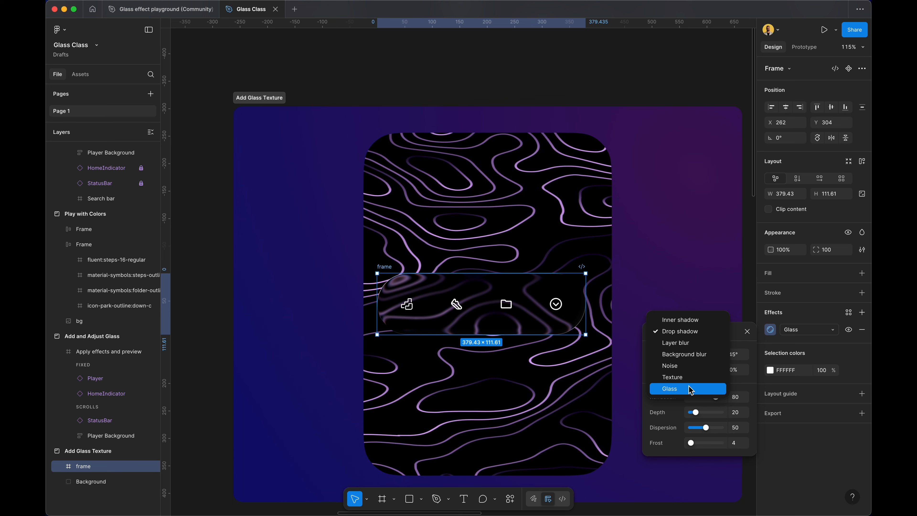
left_click(689, 388)
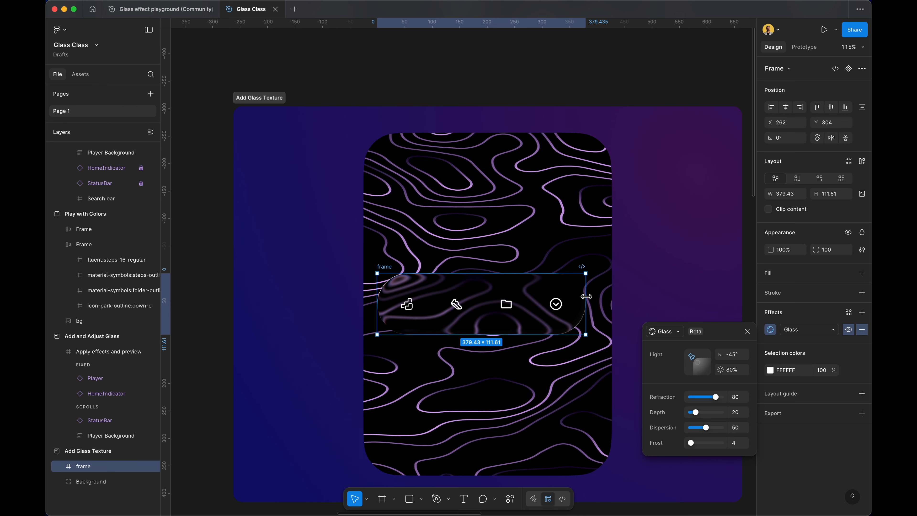
key("super+z")
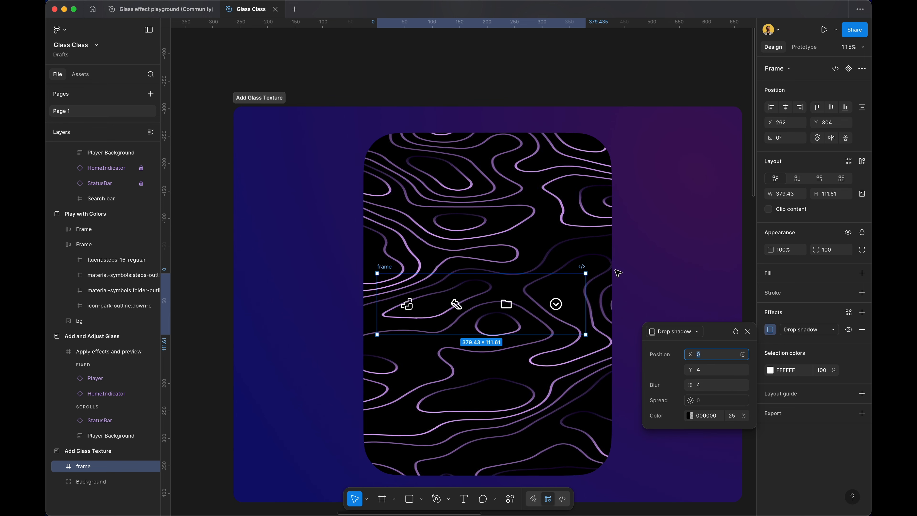
left_click(684, 334)
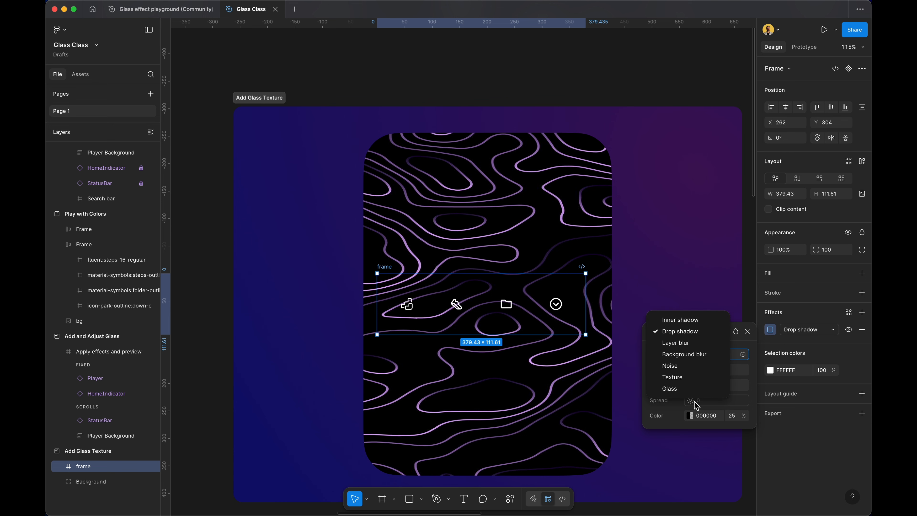
left_click(685, 390)
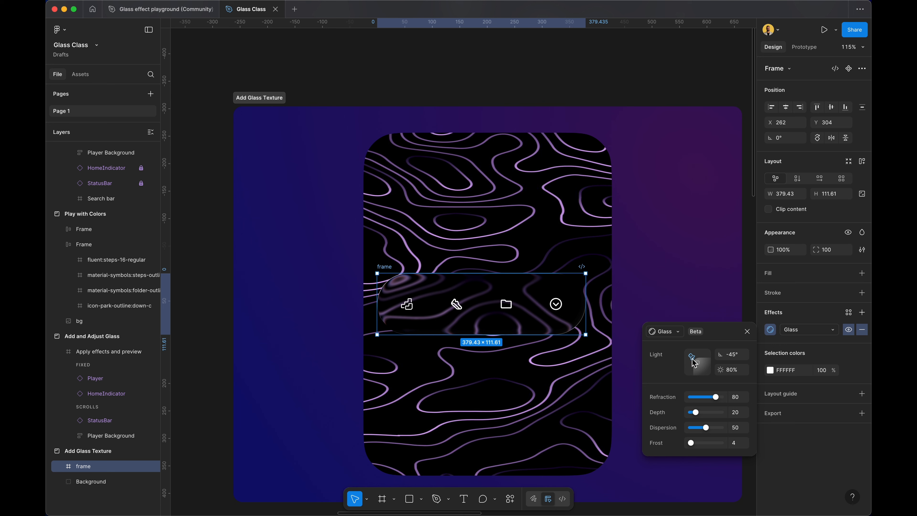
- Set the glass effect's light angle to -135° and its light intensity to 78%
mouse_move(691, 356)
left_mouse_down()
mouse_move(704, 356)
mouse_move(692, 345)
mouse_move(702, 343)
mouse_move(713, 360)
mouse_move(704, 376)
mouse_move(685, 365)
left_mouse_up()
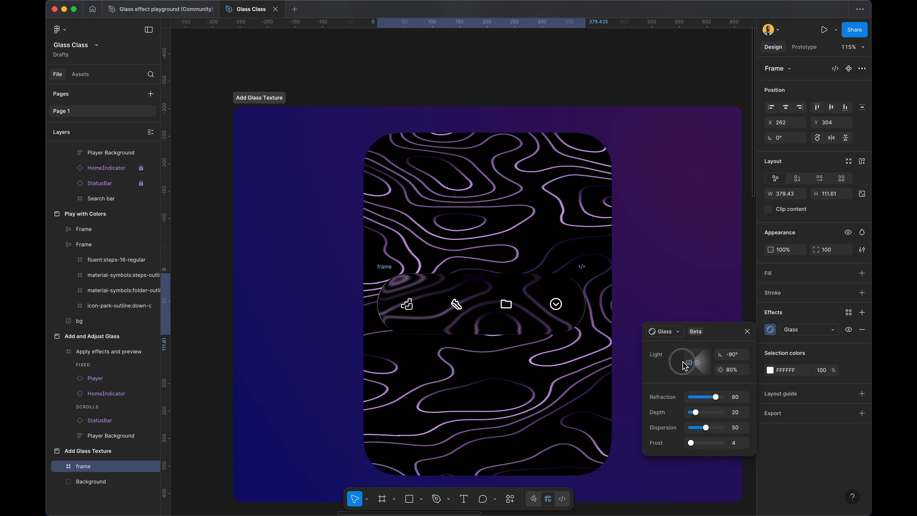
mouse_move(683, 365)
left_mouse_down()
mouse_move(685, 343)
mouse_move(712, 356)
mouse_move(694, 370)
left_mouse_up()
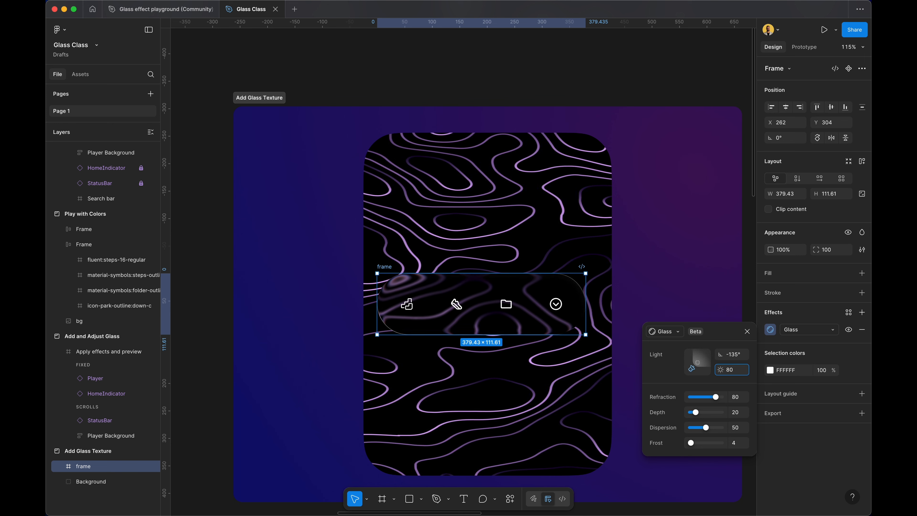
left_click(708, 383)
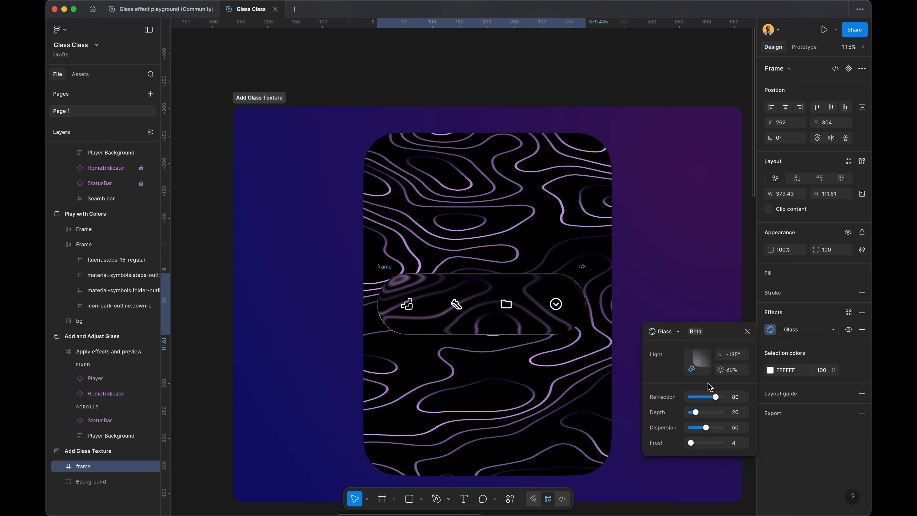
left_click(738, 372)
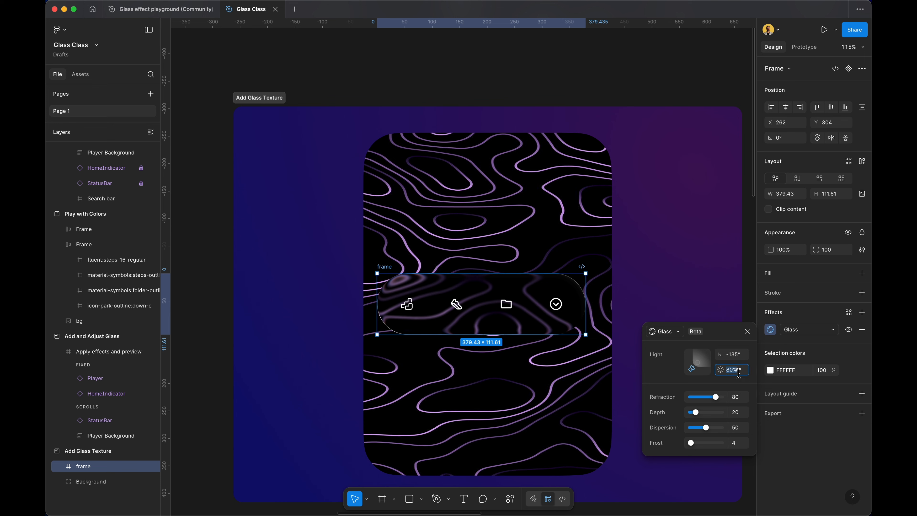
key("Down")
- Test the glass refraction at 0 and 100, set it to 90, and move the frame to X 273, Y 320
left_click_drag(717, 399, 682, 394)
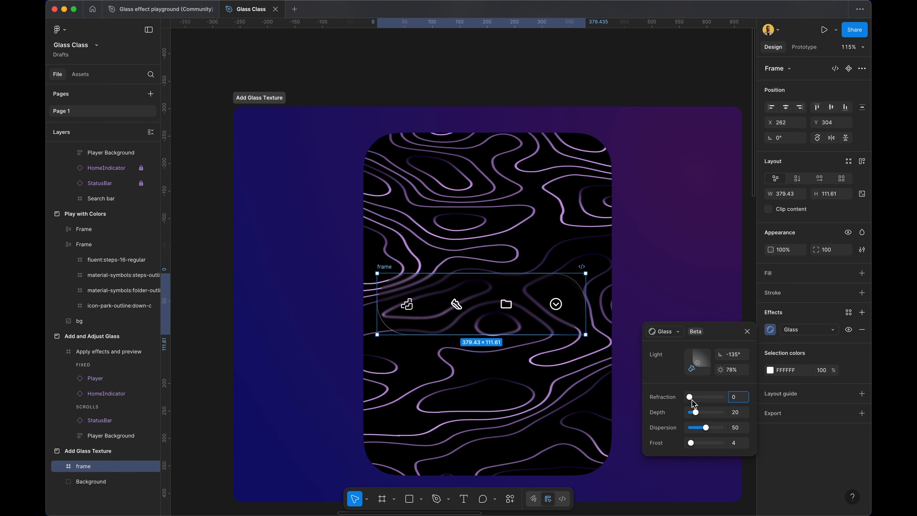
left_click_drag(690, 397, 767, 402)
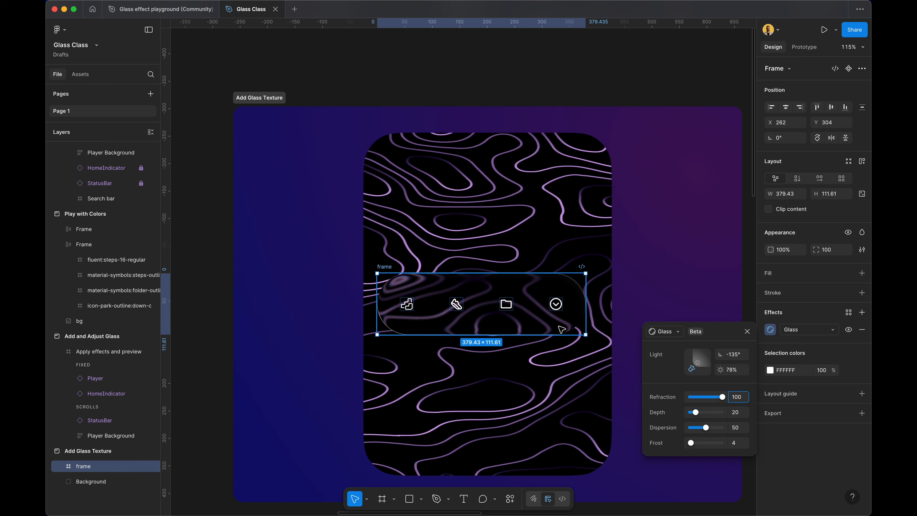
left_click(736, 397)
type("90")
key("Return")
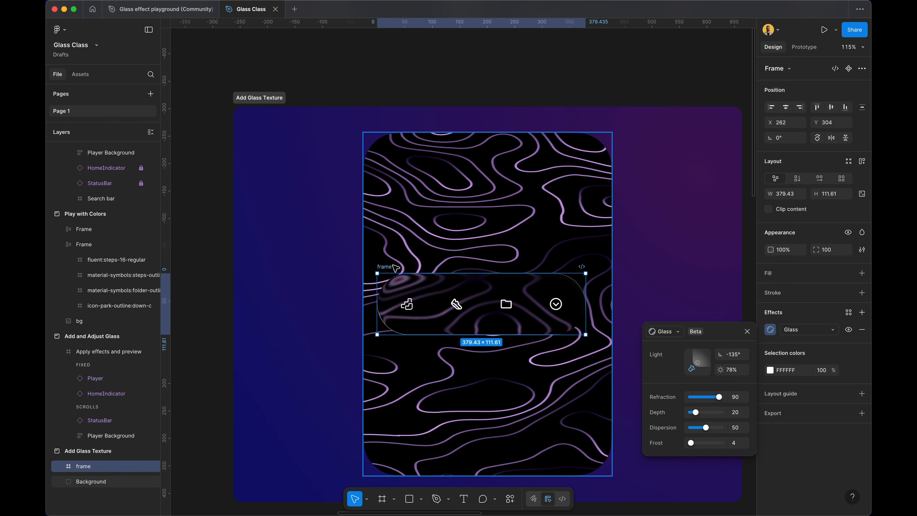
mouse_move(392, 270)
left_mouse_down()
mouse_move(382, 246)
mouse_move(401, 230)
mouse_move(388, 261)
mouse_move(380, 238)
mouse_move(395, 230)
mouse_move(406, 239)
mouse_move(388, 224)
mouse_move(416, 215)
mouse_move(423, 236)
mouse_move(386, 295)
mouse_move(395, 279)
left_mouse_up()
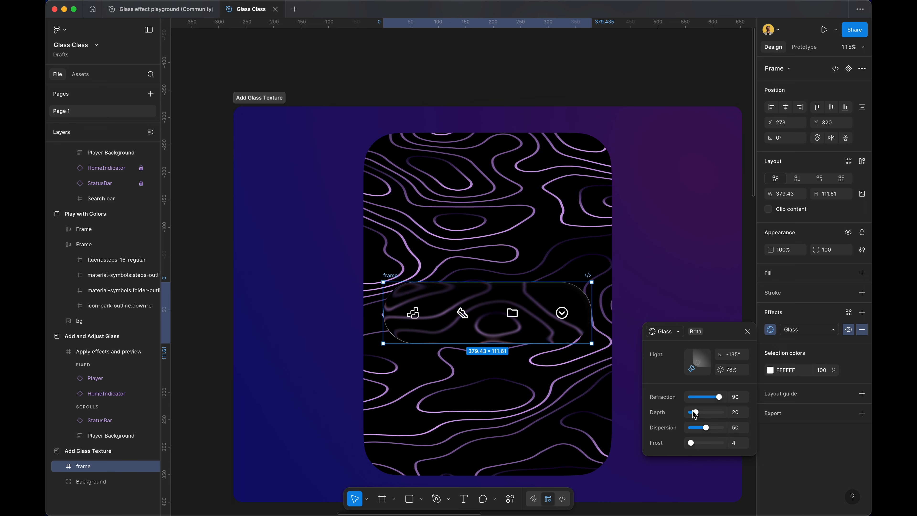
- Set the glass depth to 25 and the dispersion to 100, checking the colour split along the frame's curved edge
left_click_drag(696, 412, 736, 427)
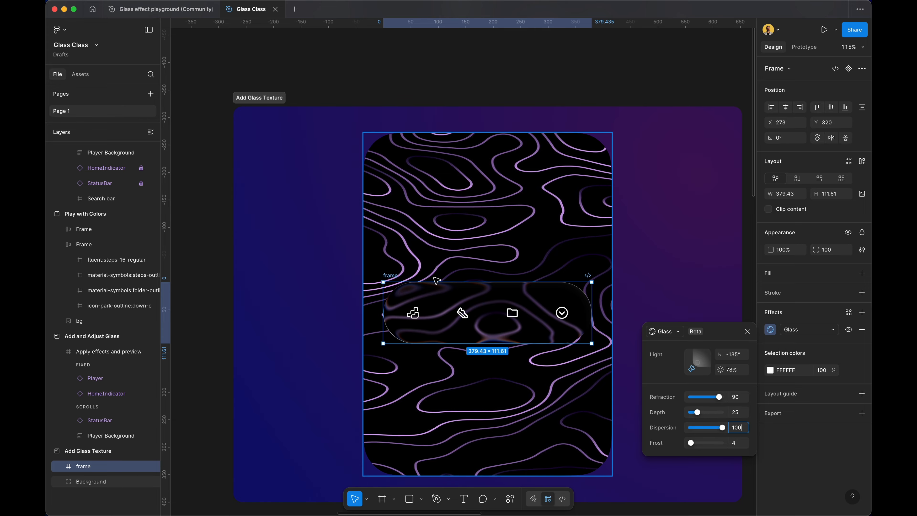
scroll(436, 280, "up", 10)
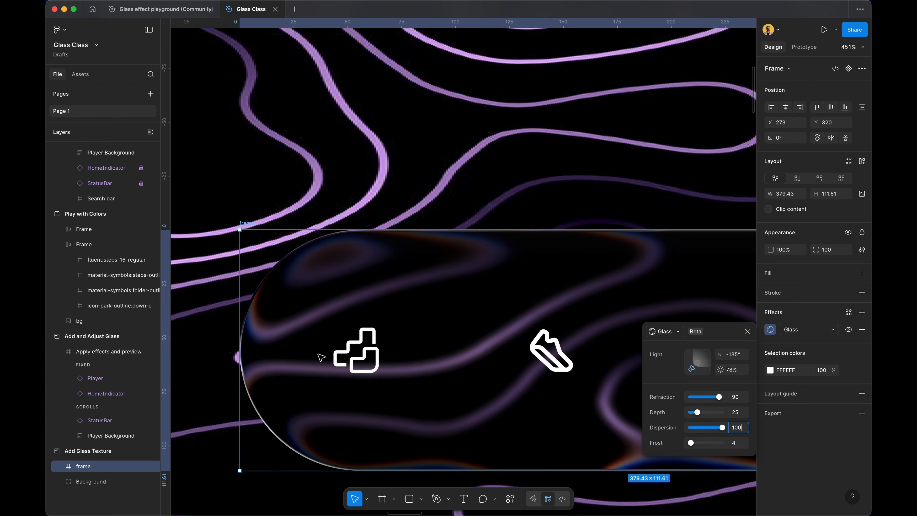
scroll(321, 357, "up", 10)
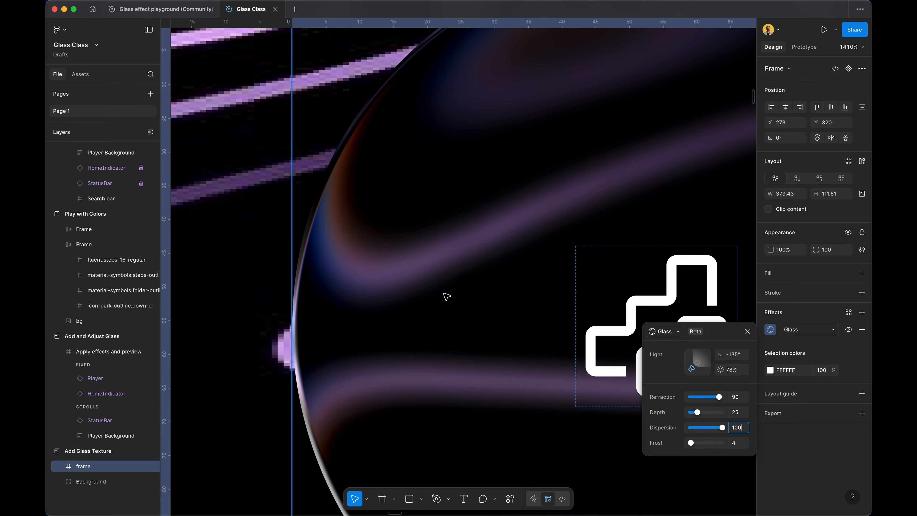
mouse_move(709, 430)
left_mouse_down()
mouse_move(636, 427)
mouse_move(724, 428)
left_mouse_up()
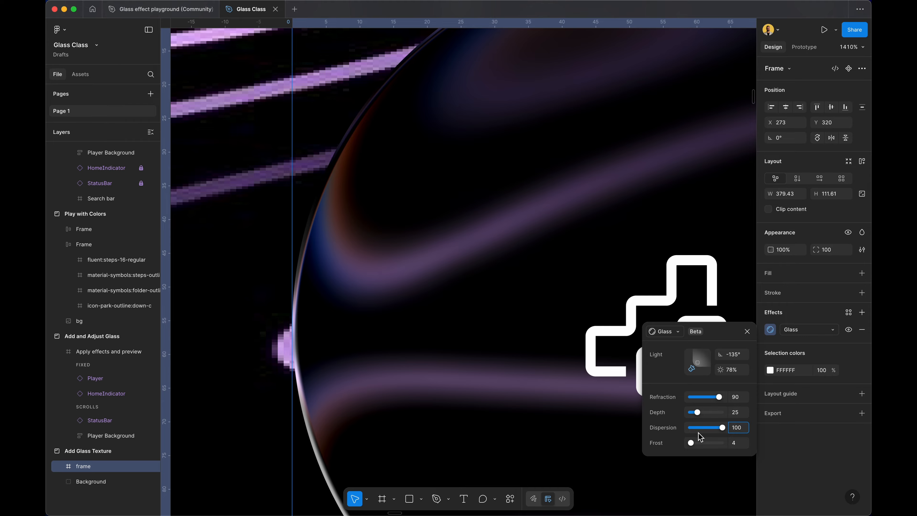
- Set the icon frame's glass frost to 9 and deselect the frame
scroll(433, 250, "down", 2)
scroll(432, 250, "down", 10)
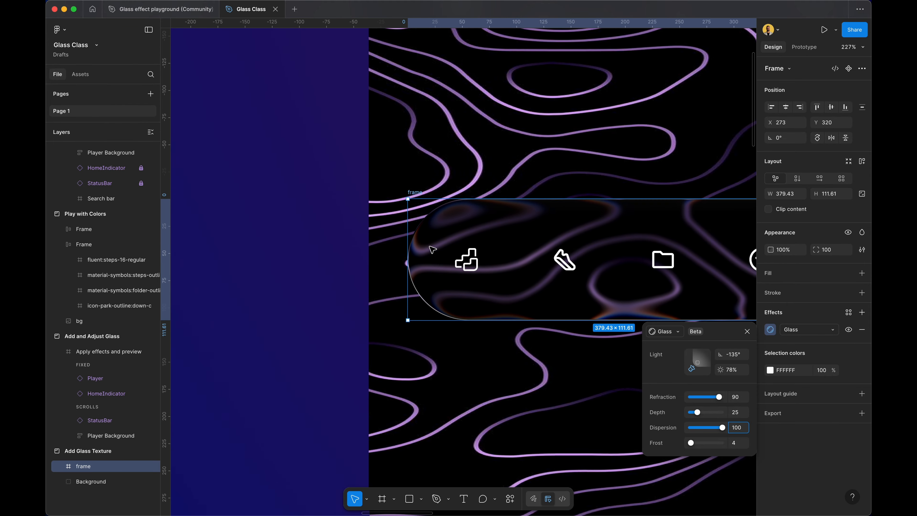
scroll(535, 255, "right", 3)
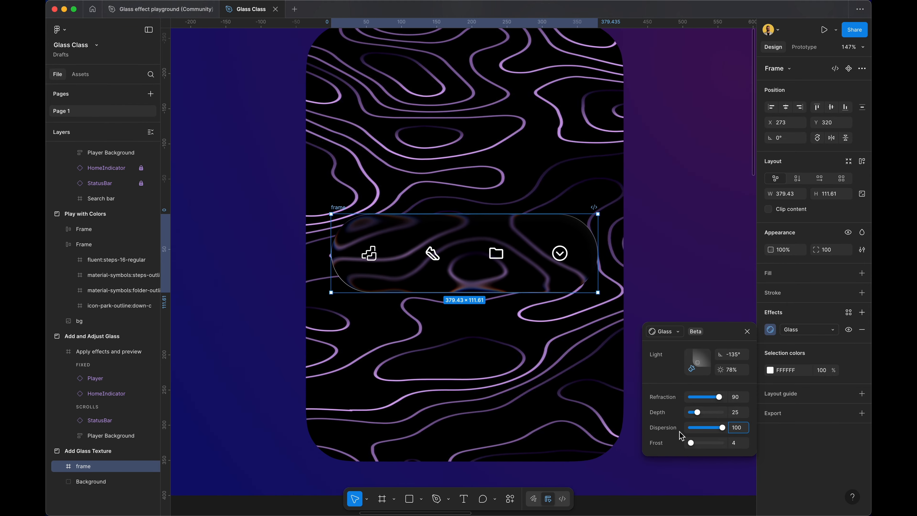
mouse_move(693, 449)
left_mouse_down()
mouse_move(735, 445)
mouse_move(678, 451)
mouse_move(706, 451)
left_mouse_up()
left_click_drag(689, 448, 693, 445)
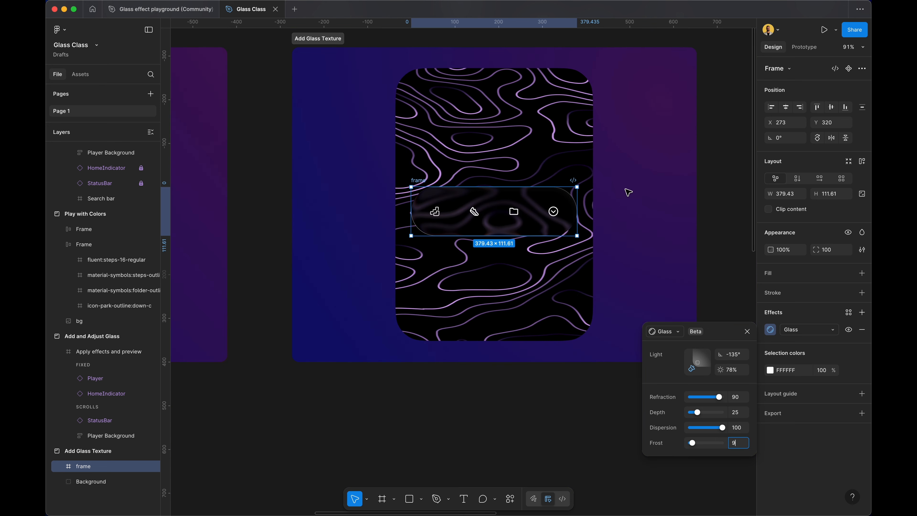
left_click(651, 165)
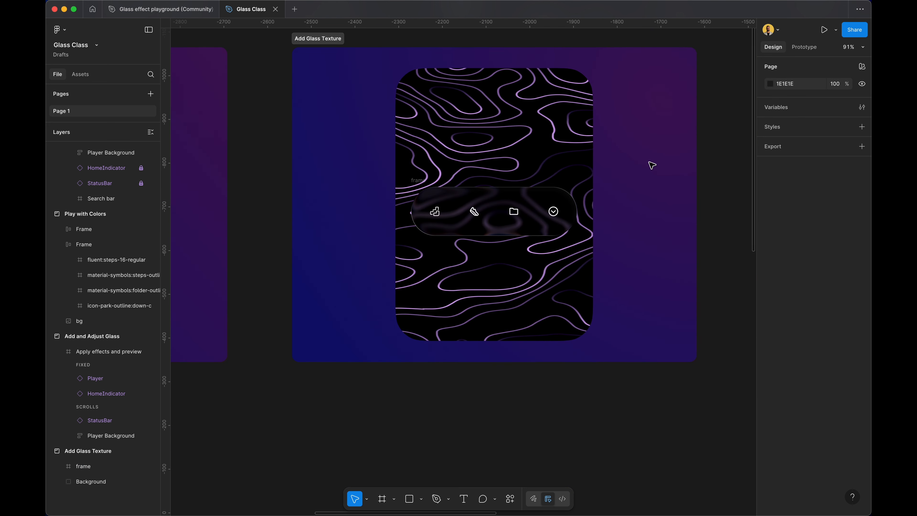
- Add a Glass effect to the Player component reading "Select something first" in the donut app mockup, then deselect it
scroll(651, 165, "left", 5)
scroll(650, 165, "down", 6)
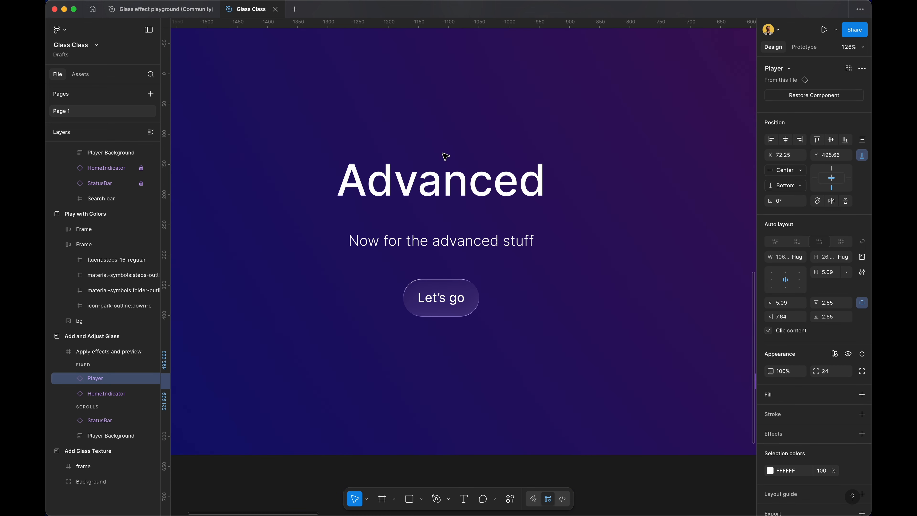
scroll(446, 156, "right", 20)
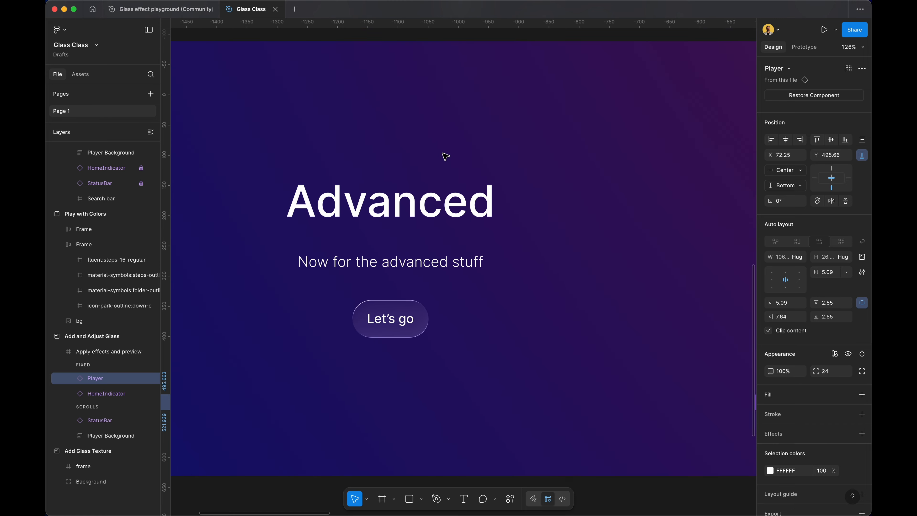
scroll(518, 181, "up", 5)
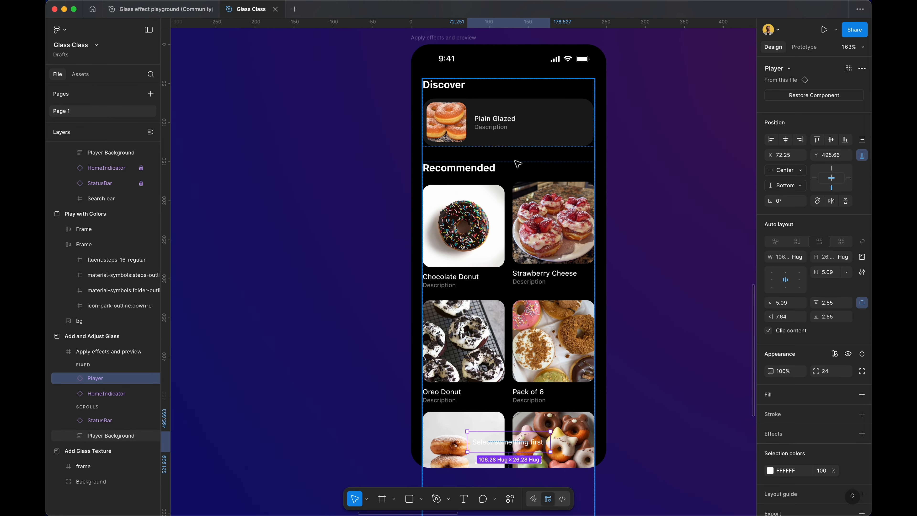
scroll(479, 274, "down", 3)
scroll(477, 222, "right", 2)
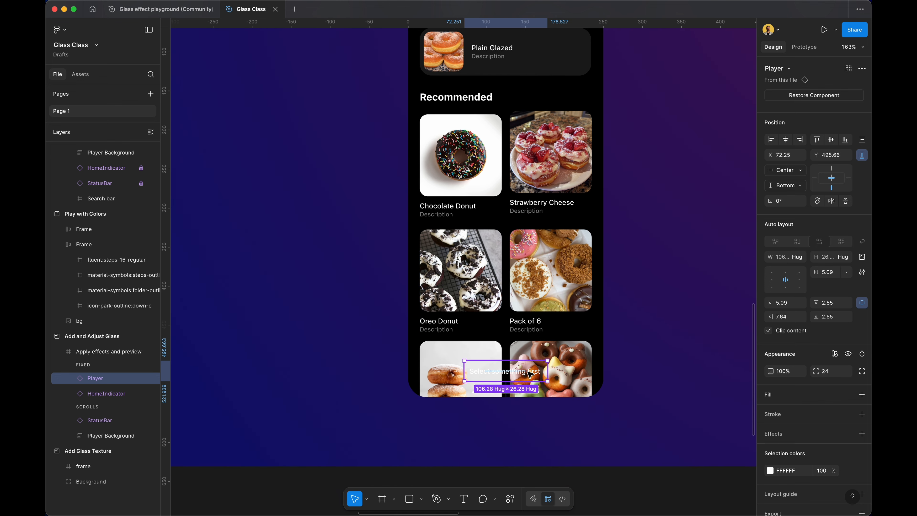
scroll(506, 361, "up", 5)
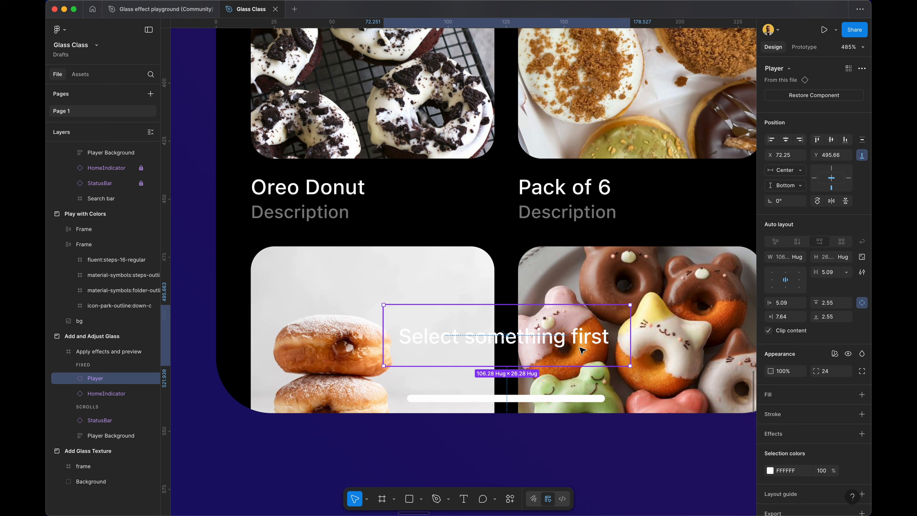
left_click(862, 433)
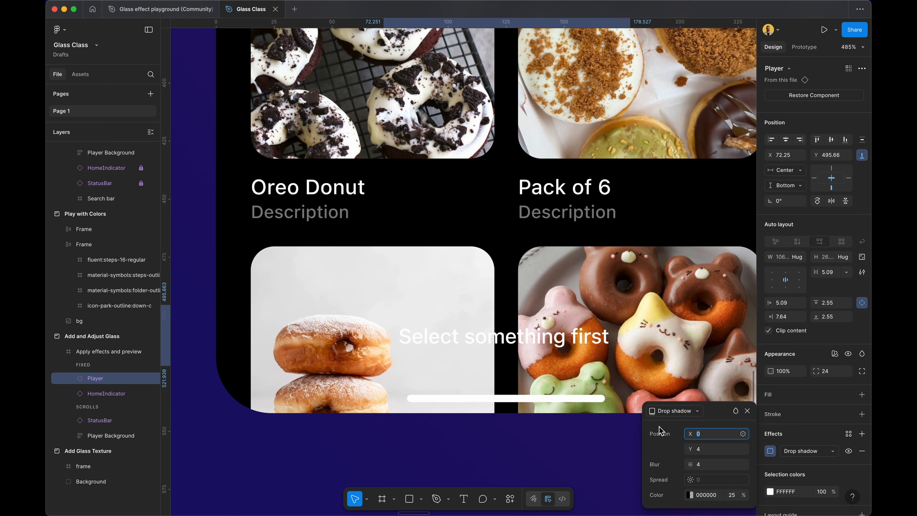
left_click(666, 413)
left_click(680, 467)
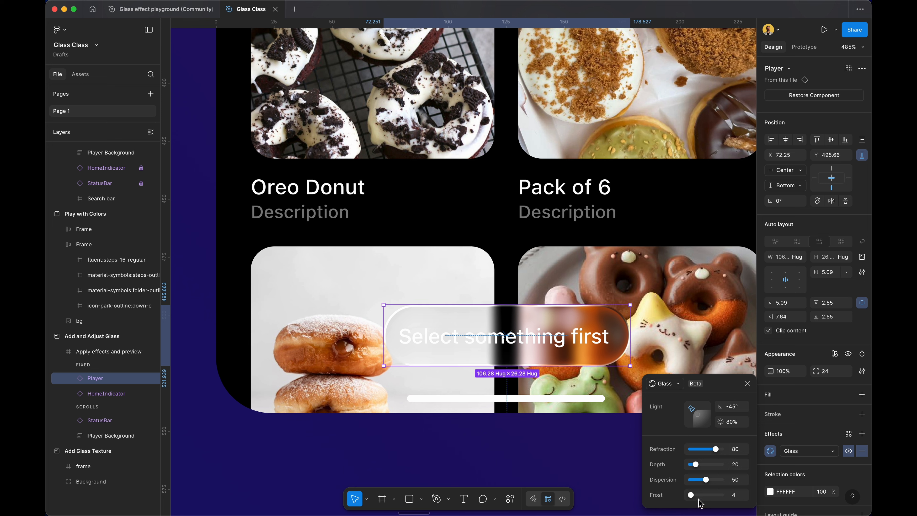
left_click(358, 300)
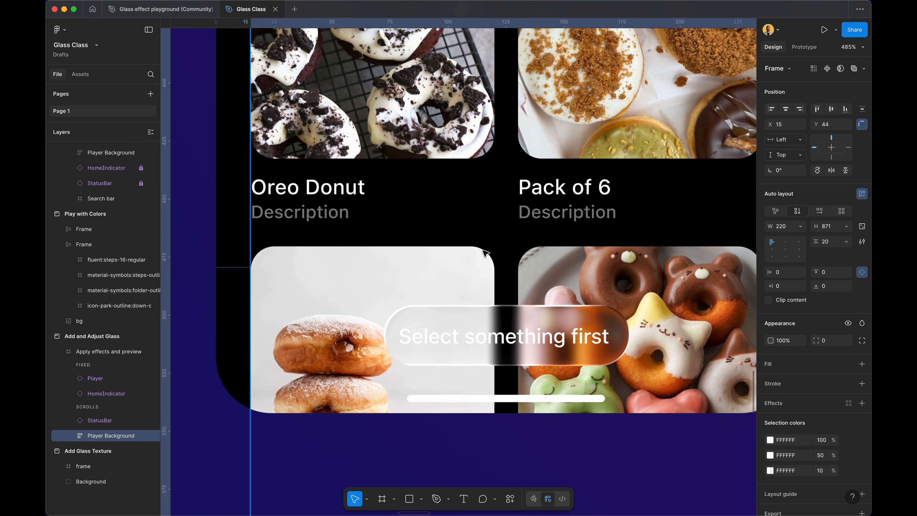
scroll(457, 250, "down", 5)
scroll(460, 253, "up", 6)
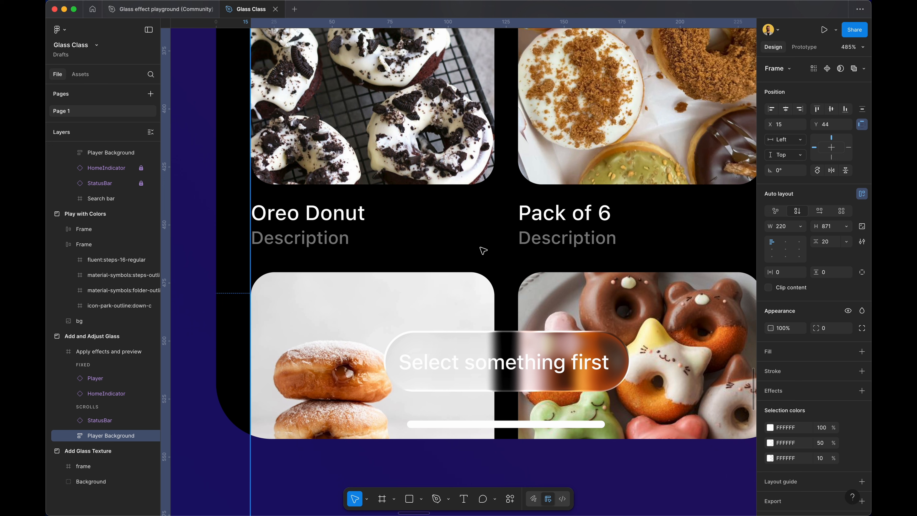
- Set the glass frost of the Player component reading "Select something first" to 24
left_click(418, 348)
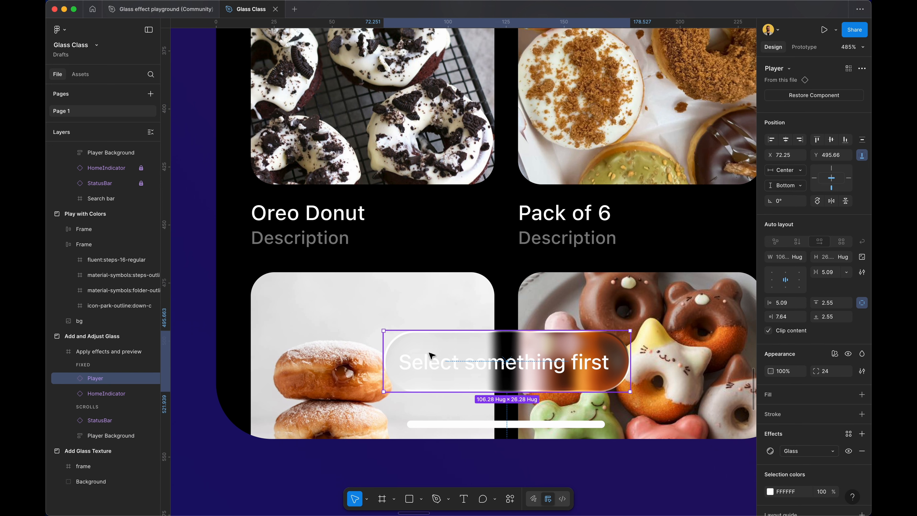
left_click(770, 451)
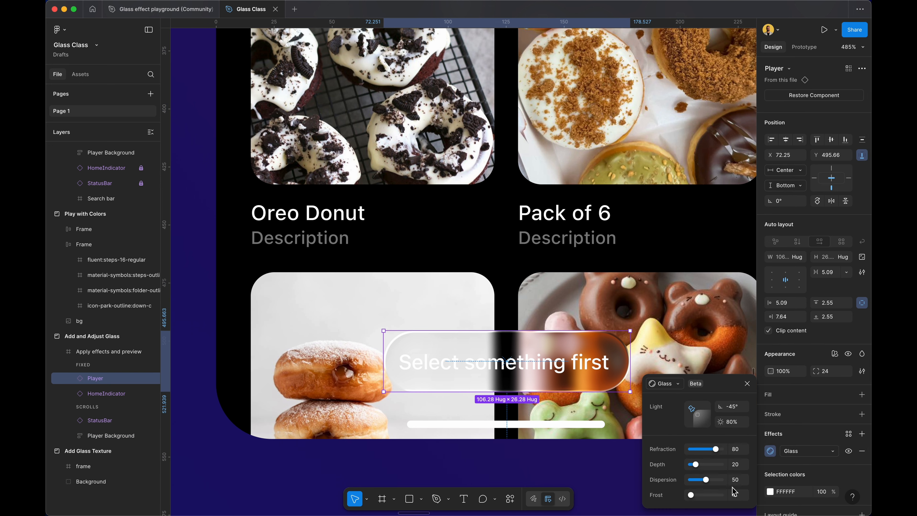
left_click_drag(691, 495, 699, 500)
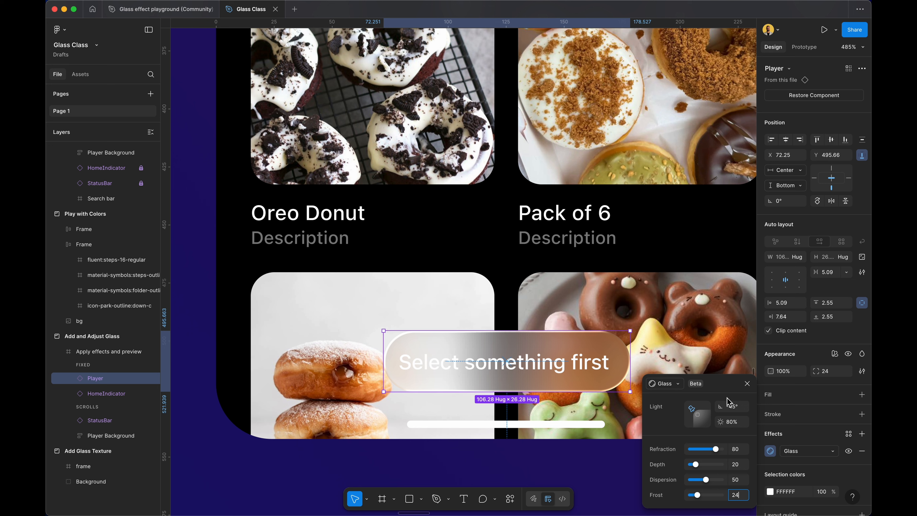
- Add an FFFFFF fill at 20% opacity to the Player component and deselect it
left_click(862, 394)
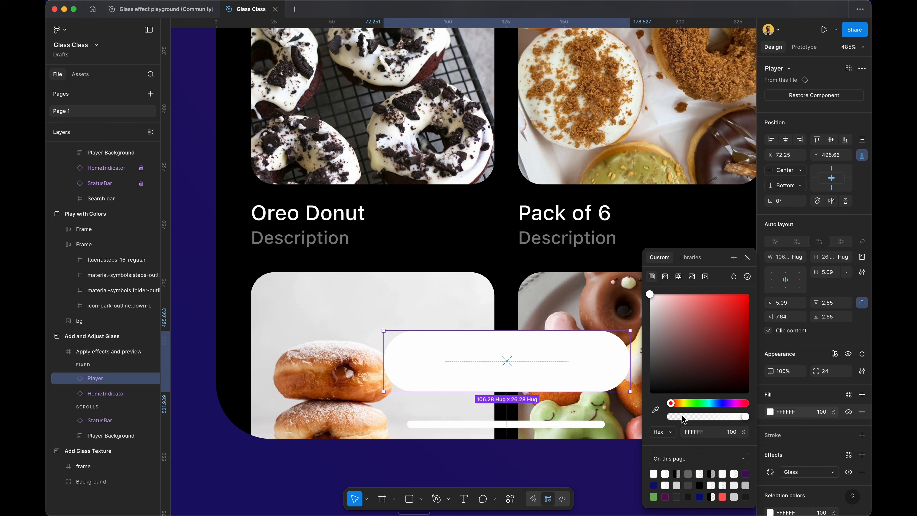
left_click(820, 412)
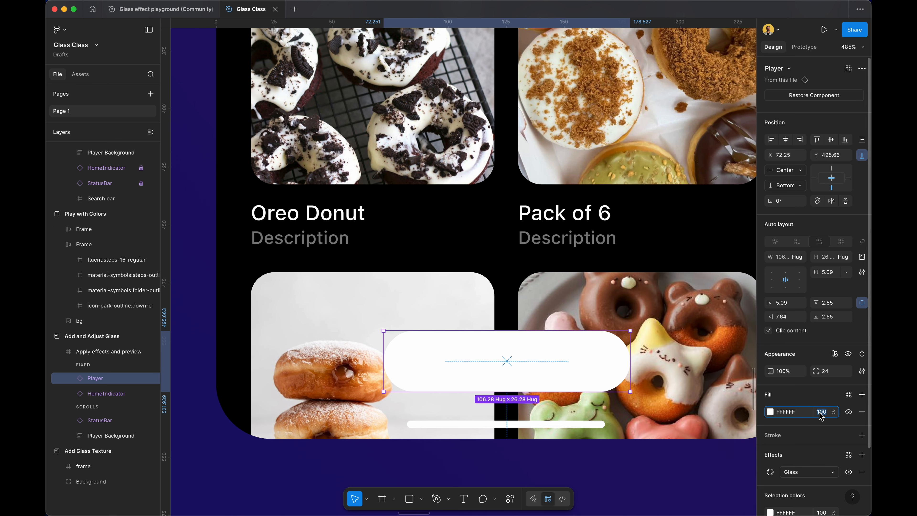
type("20")
key("Return")
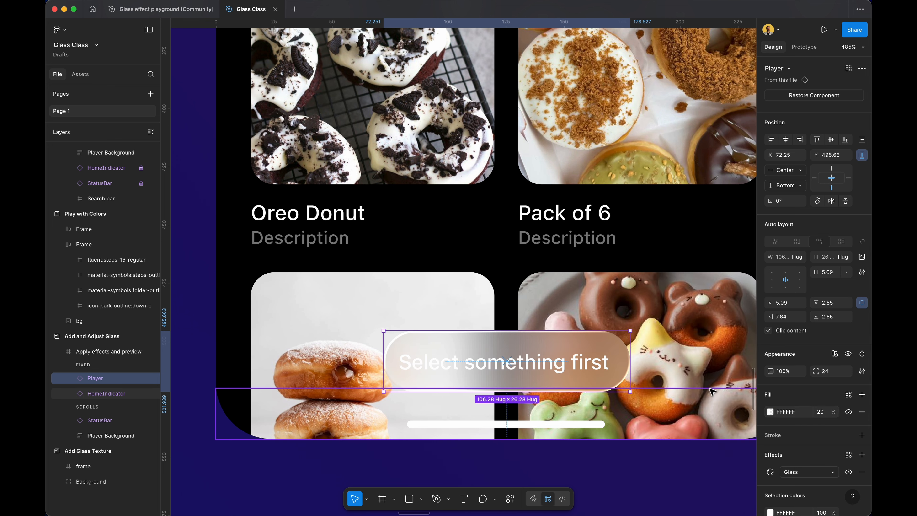
left_click(491, 258)
scroll(553, 251, "down", 6)
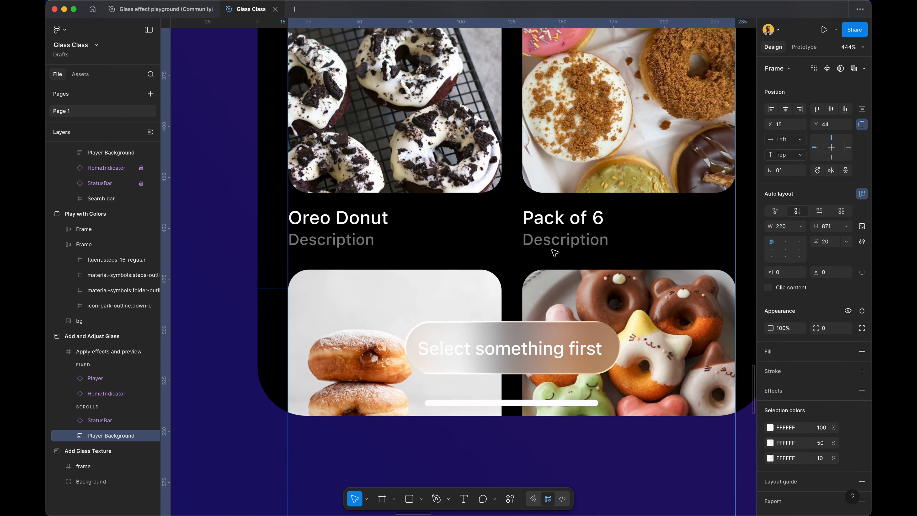
- Open an inline prototype preview of the "Apply effects and preview" frame and place it beside the frame
scroll(553, 251, "up", 6)
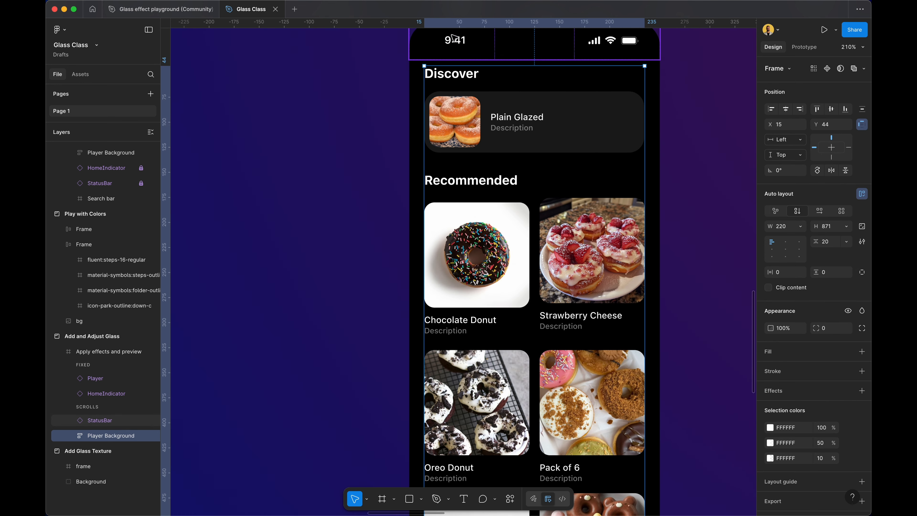
scroll(470, 180, "up", 3)
scroll(517, 213, "down", 1)
scroll(517, 213, "down", 5)
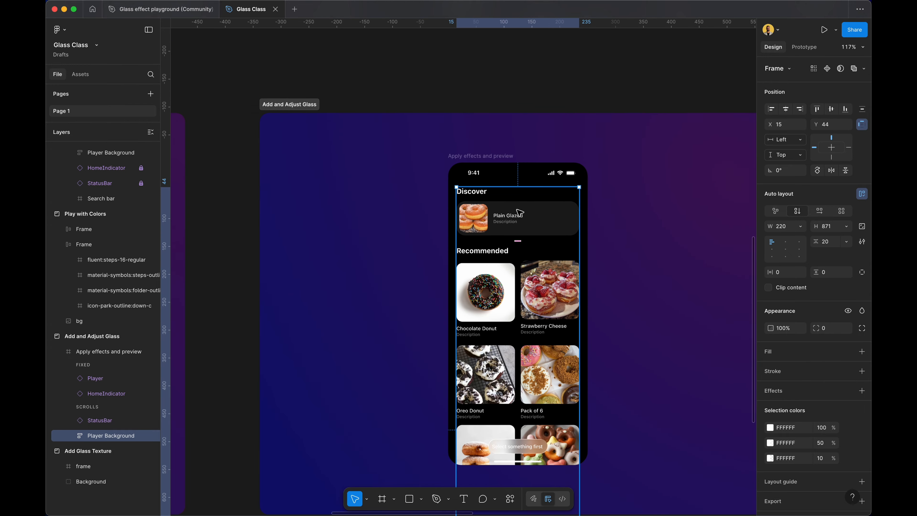
scroll(520, 214, "down", 1)
left_click(635, 178)
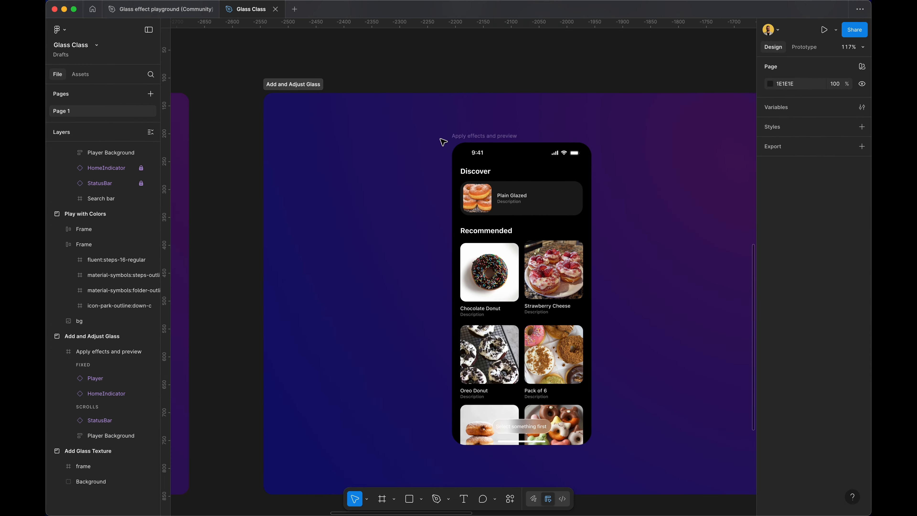
left_click(456, 137)
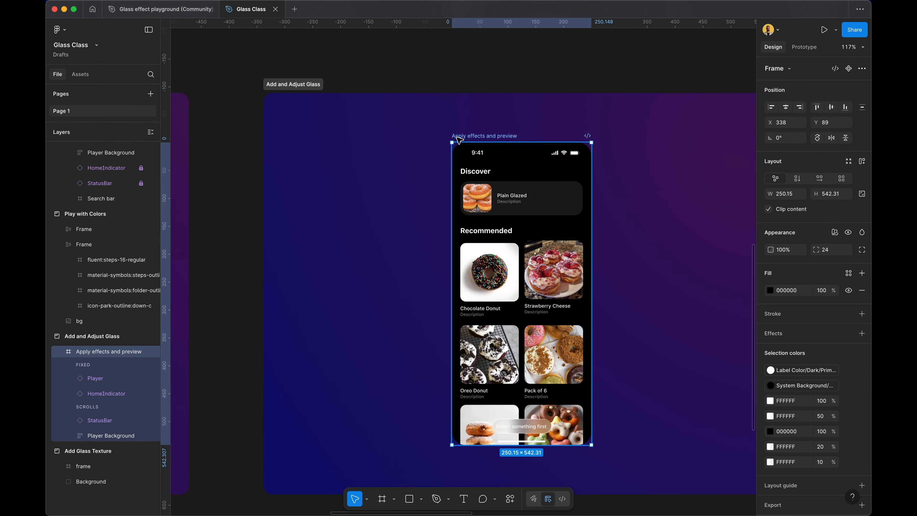
key("shift+space")
left_click_drag(230, 46, 390, 75)
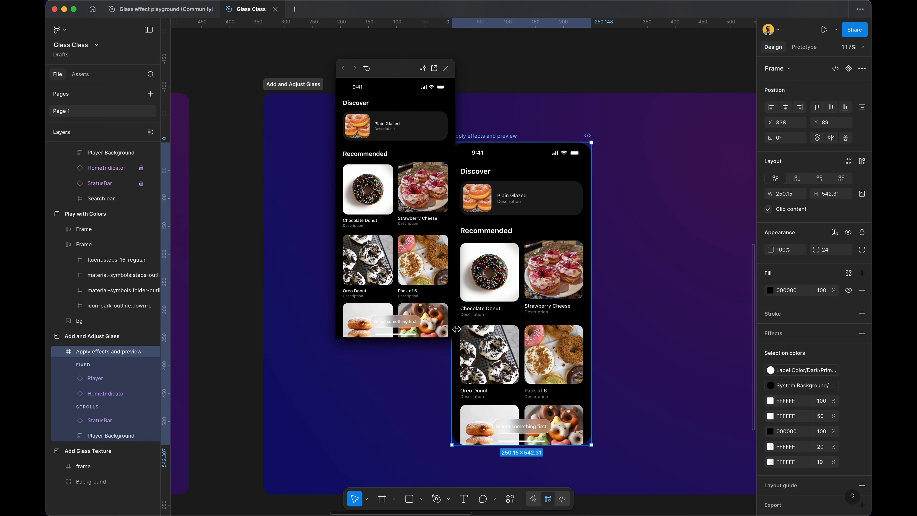
- Examine how the glass Player looks over the donut photos while the prototype scrolls, and close the preview
scroll(373, 184, "down", 5)
scroll(373, 184, "up", 5)
key("shift+2")
scroll(378, 136, "down", 5)
scroll(384, 327, "up", 5)
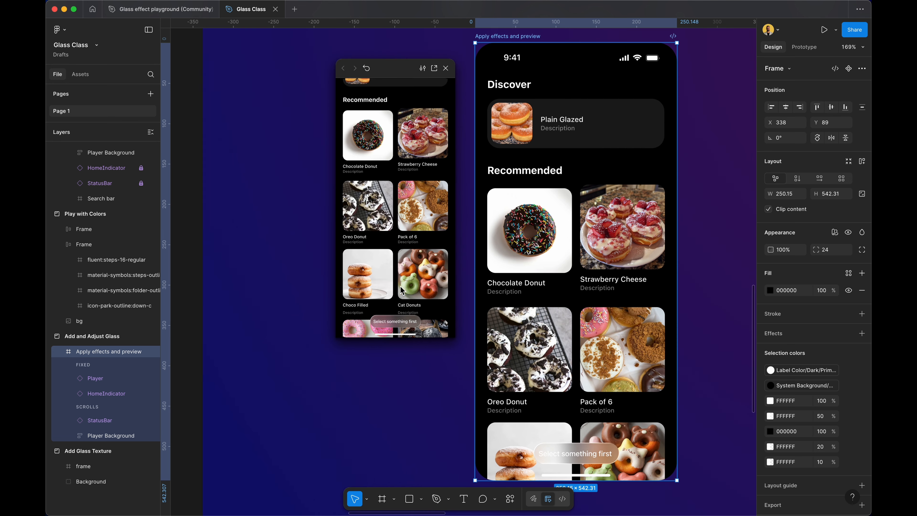
scroll(389, 279, "down", 5)
scroll(398, 261, "up", 5)
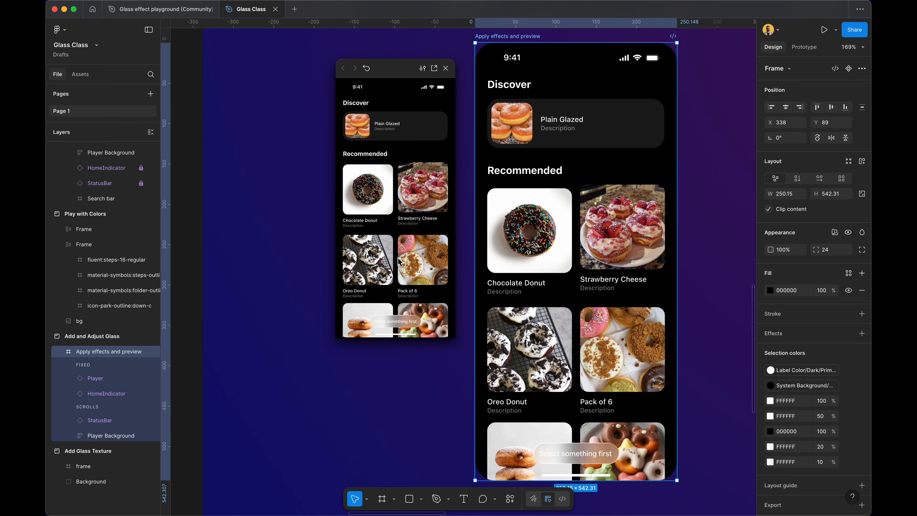
scroll(399, 263, "down", 2)
scroll(398, 264, "up", 2)
scroll(398, 267, "down", 5)
scroll(398, 267, "up", 5)
scroll(398, 267, "down", 5)
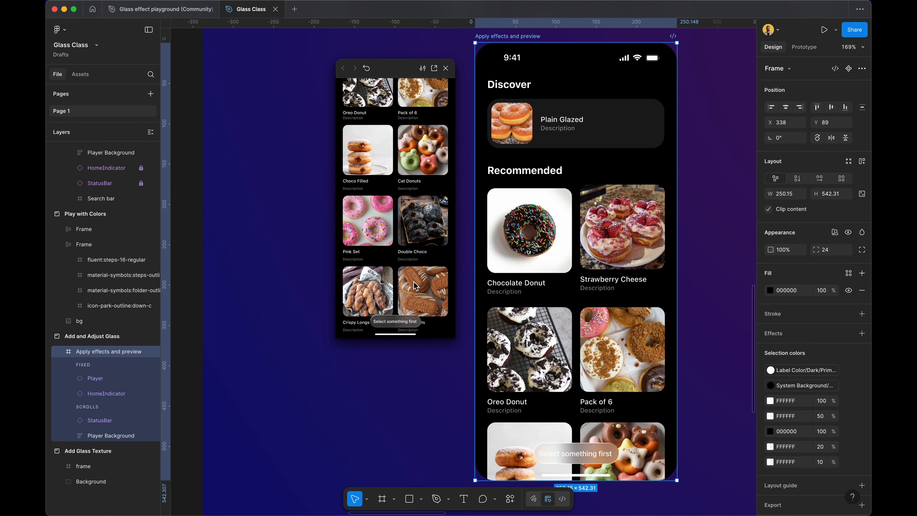
scroll(435, 305, "up", 4)
scroll(436, 305, "down", 5)
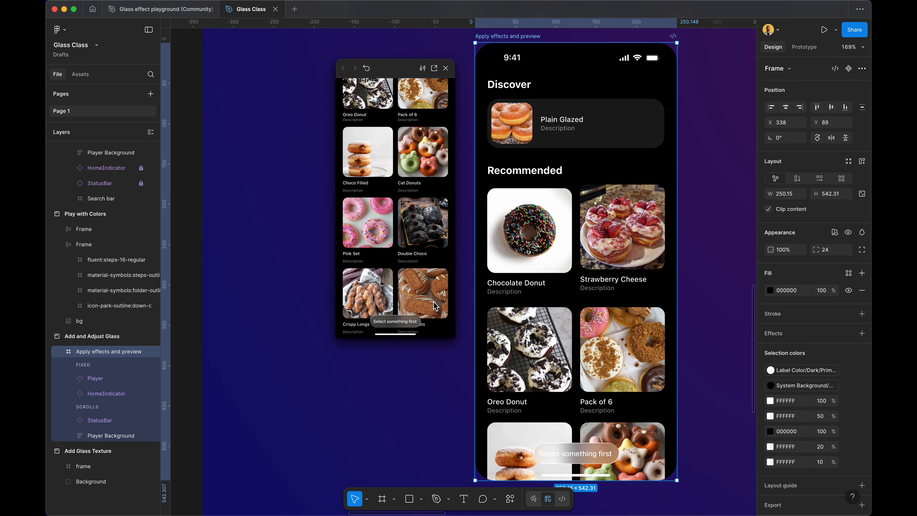
scroll(433, 306, "up", 6)
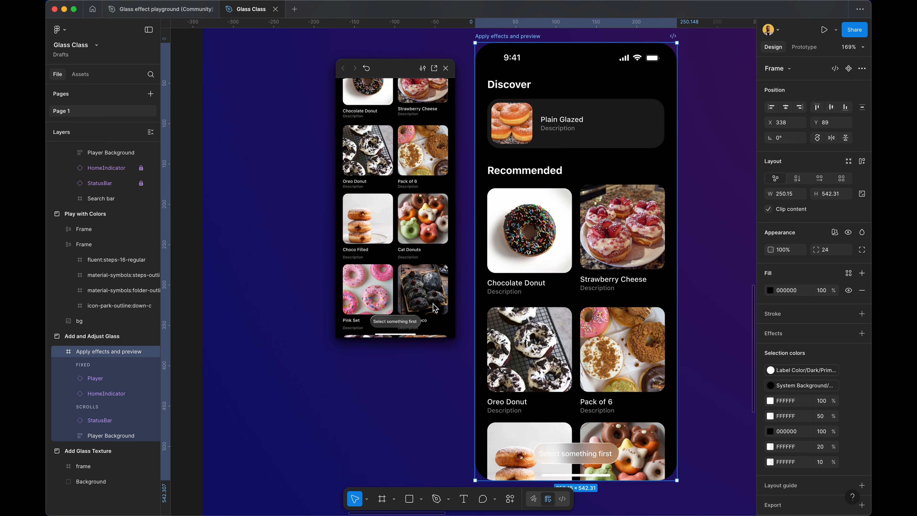
scroll(435, 308, "up", 1)
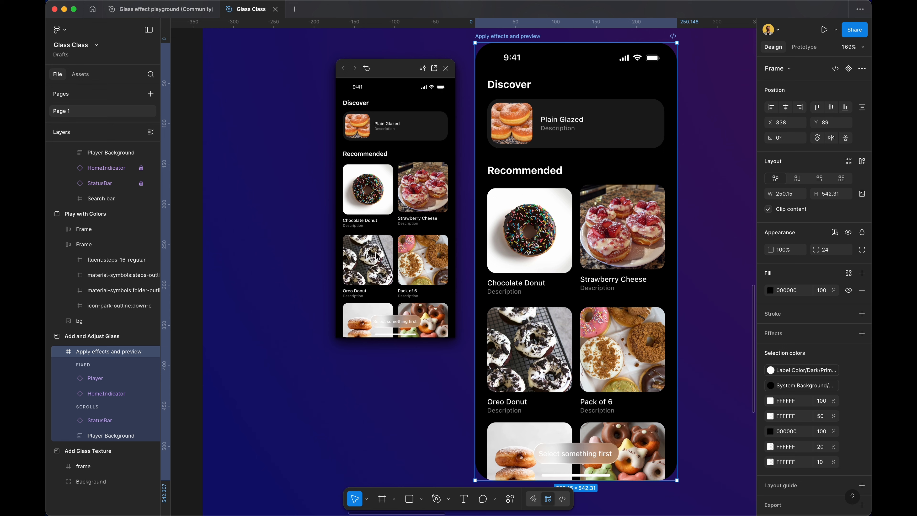
left_click(445, 67)
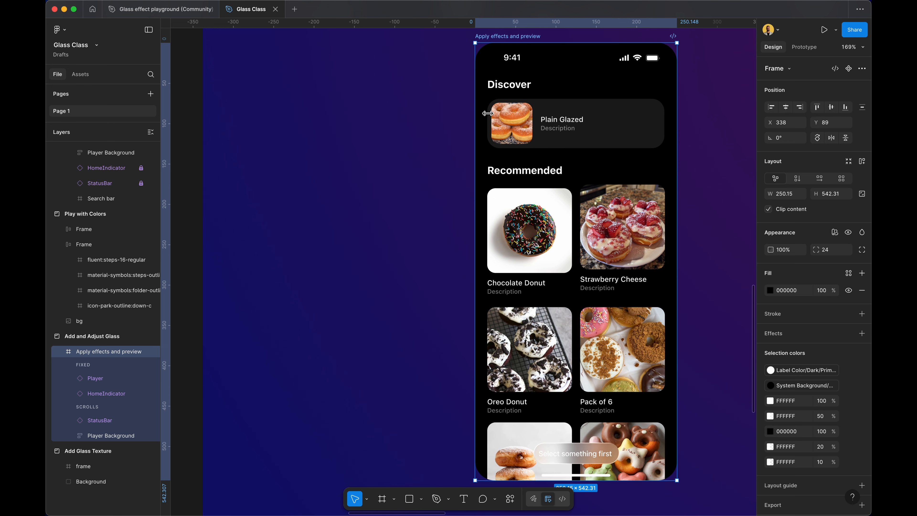
- Raise the Player component's glass frost to 56, checking it up close over the donut photos, and deselect it
scroll(525, 268, "right", 1)
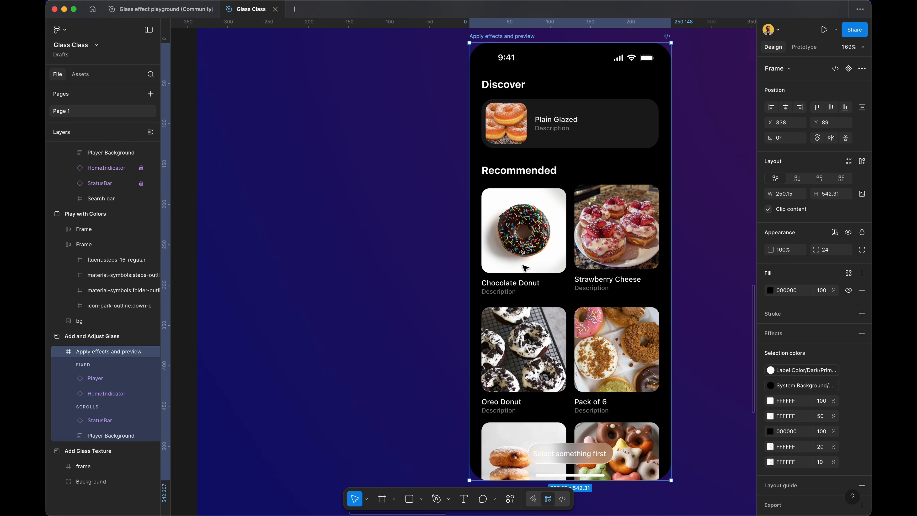
scroll(530, 269, "down", 5)
scroll(530, 269, "up", 1)
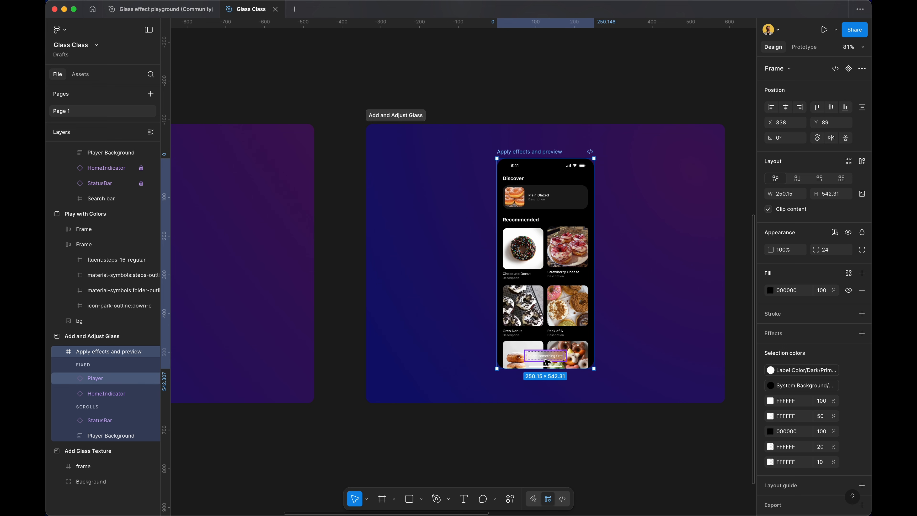
left_click(529, 357)
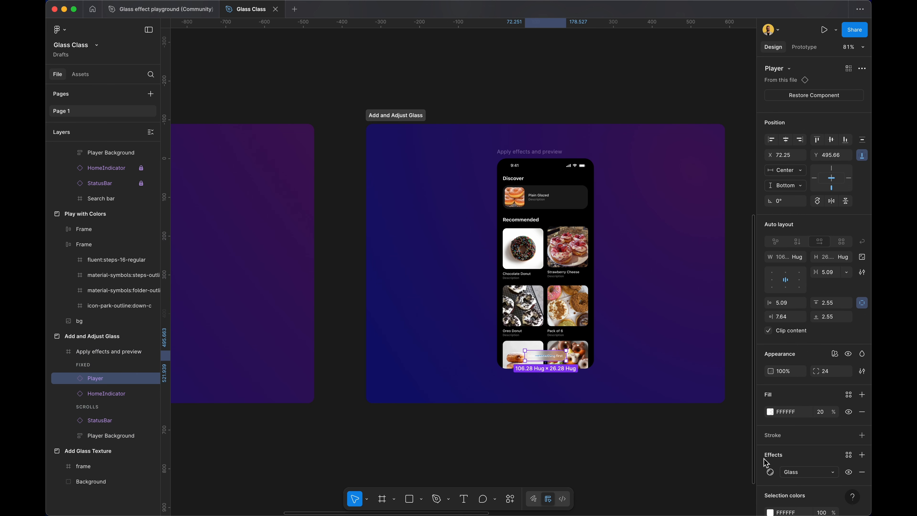
left_click(770, 472)
left_click_drag(697, 494, 702, 495)
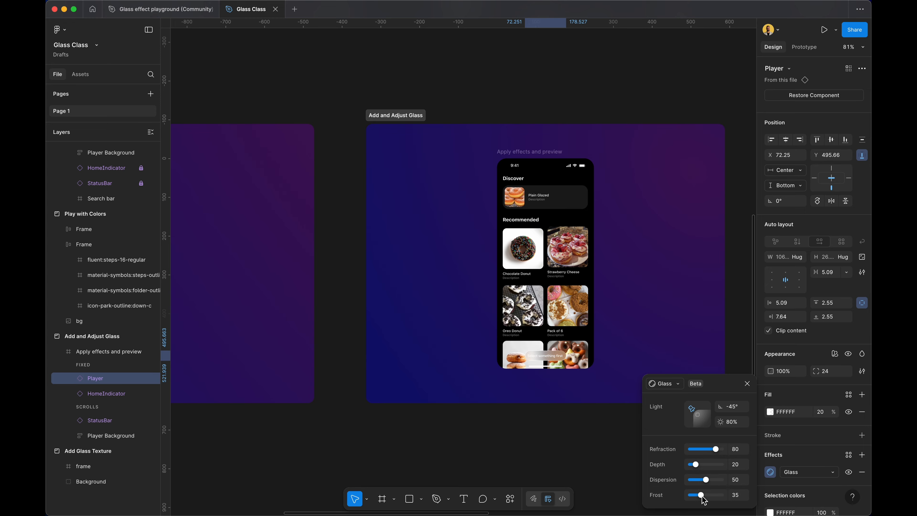
scroll(534, 325, "up", 10)
scroll(547, 331, "down", 5)
scroll(548, 331, "right", 1)
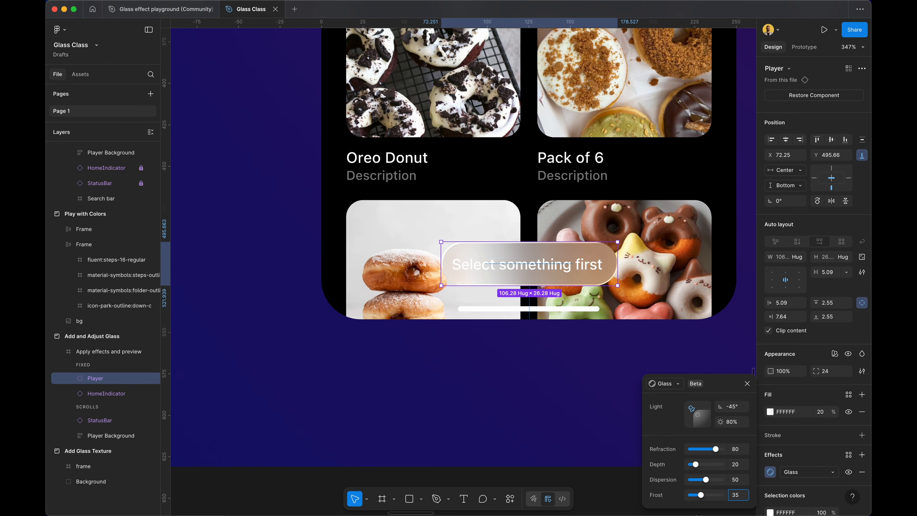
left_click_drag(691, 495, 710, 499)
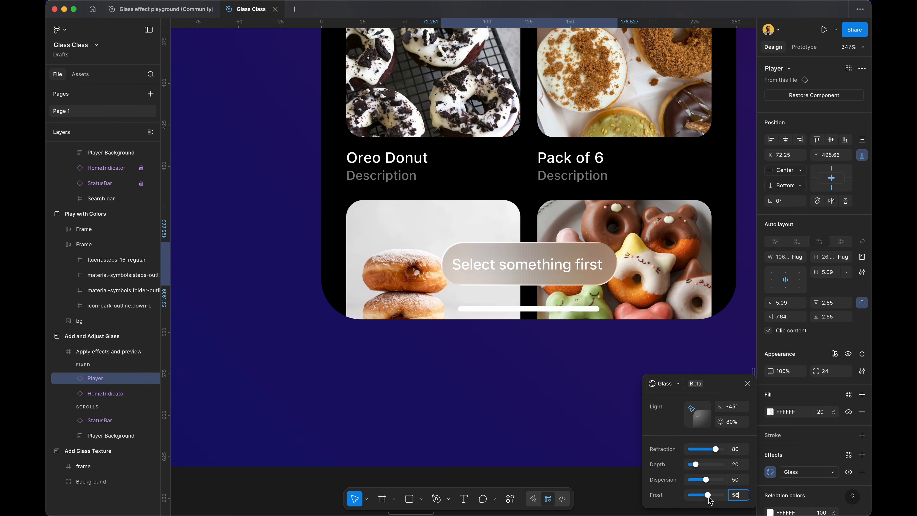
scroll(508, 182, "down", 3)
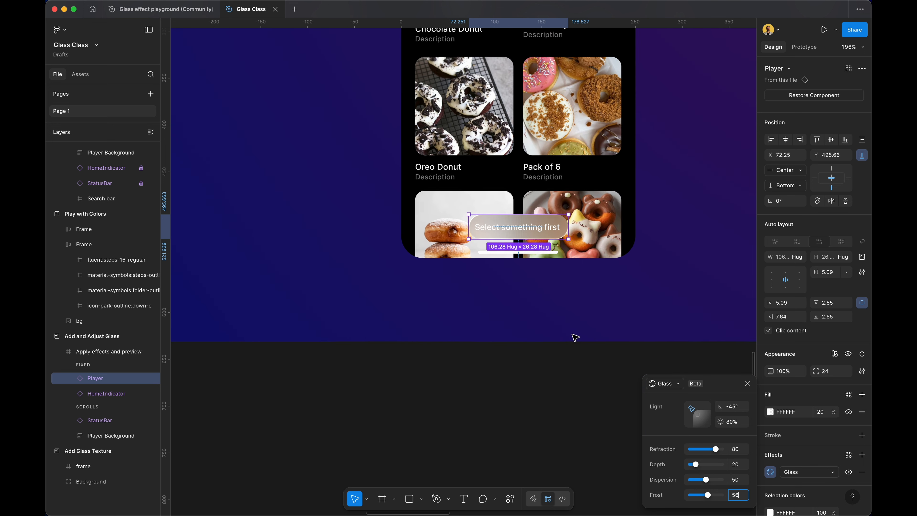
left_click(727, 140)
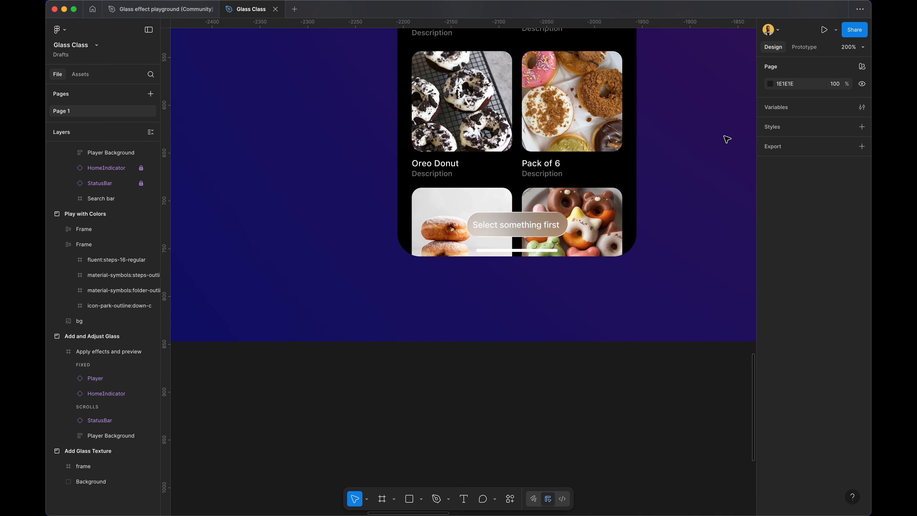
- Move the upper glass icon frame in Play with Colors to X 346, Y 170 and inspect its shoe icon across the green-blue edge
scroll(727, 140, "down", 5)
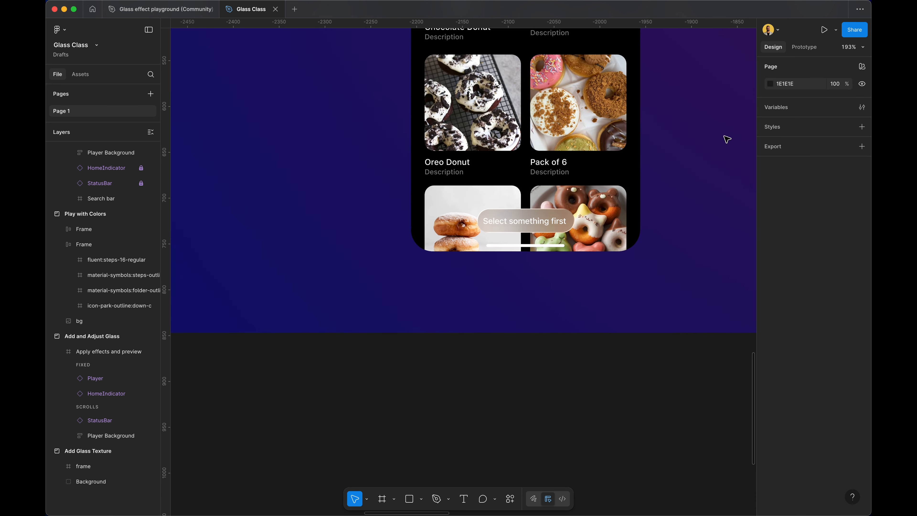
scroll(728, 140, "right", 15)
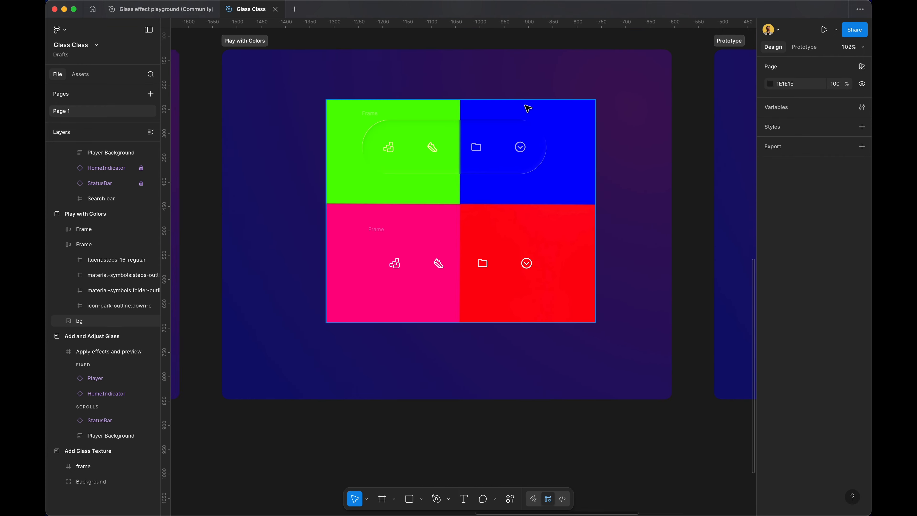
scroll(397, 152, "up", 3)
scroll(397, 152, "left", 3)
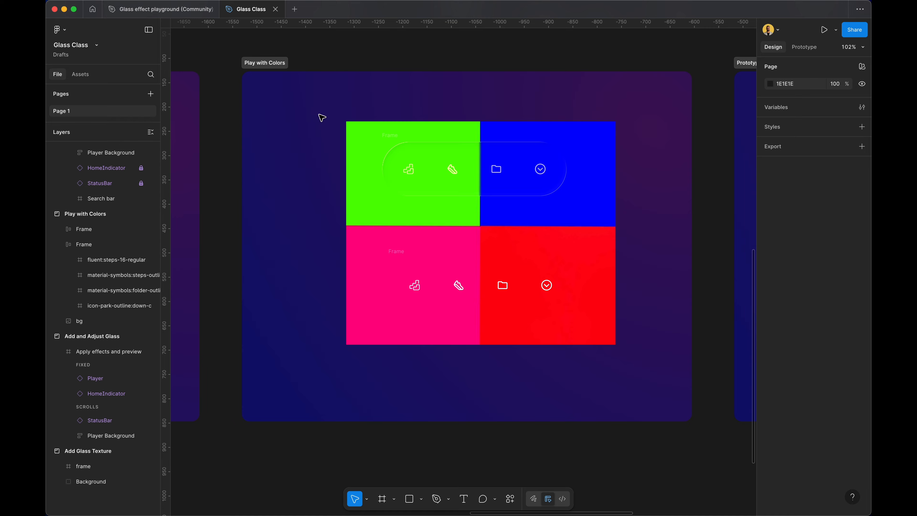
scroll(554, 180, "up", 10)
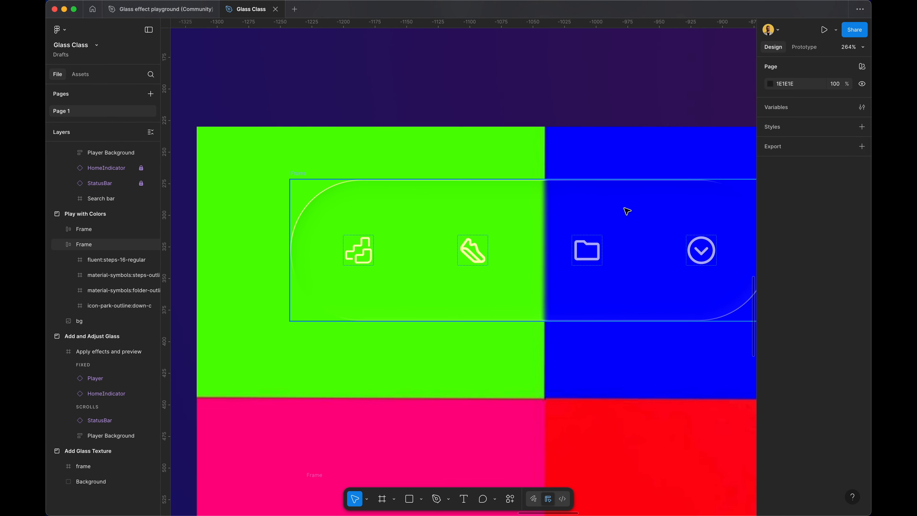
scroll(640, 278, "right", 3)
scroll(640, 278, "down", 1)
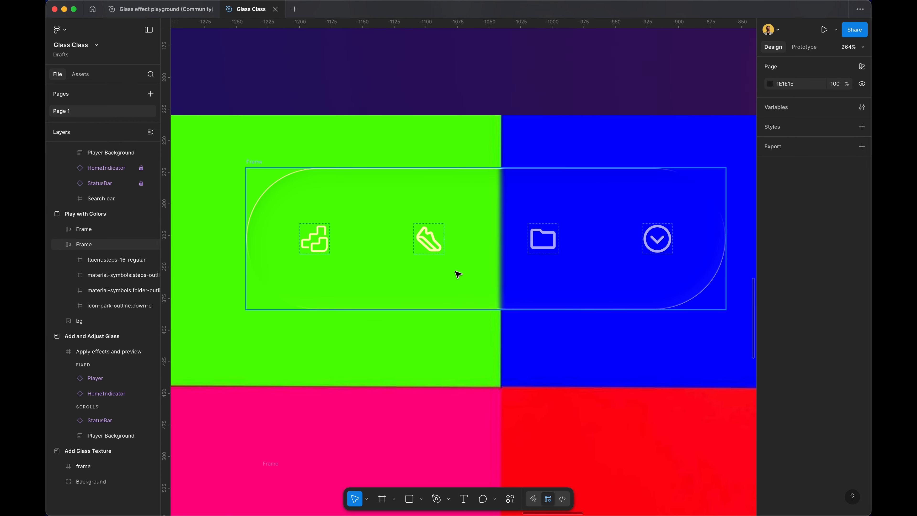
mouse_move(497, 264)
left_mouse_down()
mouse_move(506, 303)
mouse_move(600, 299)
mouse_move(564, 291)
left_mouse_up()
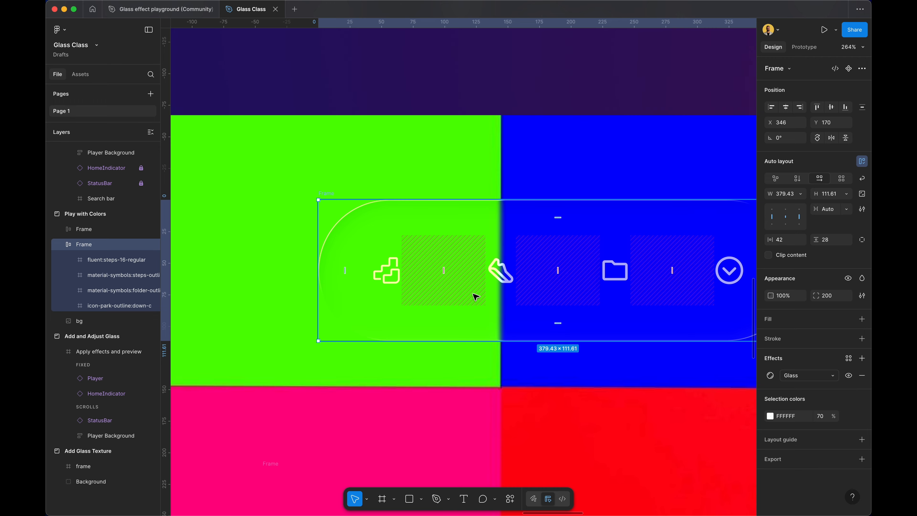
scroll(502, 303, "up", 10)
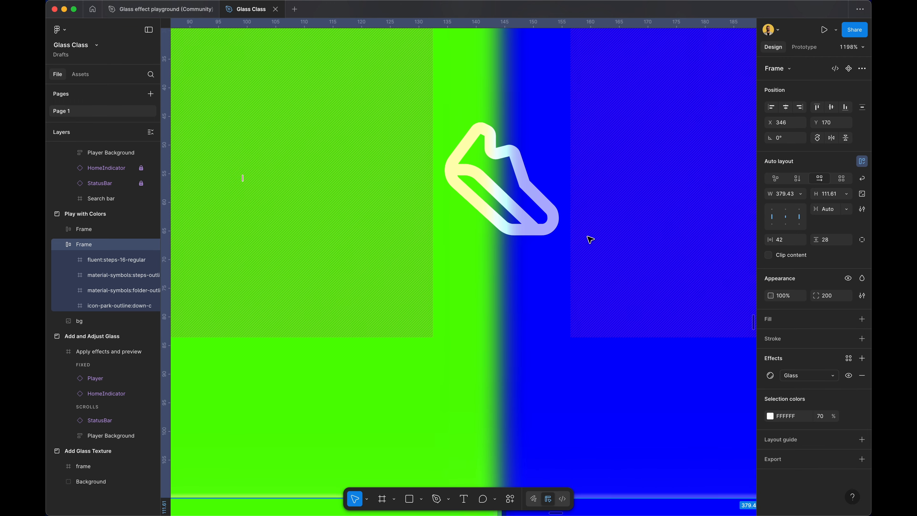
key("Left")
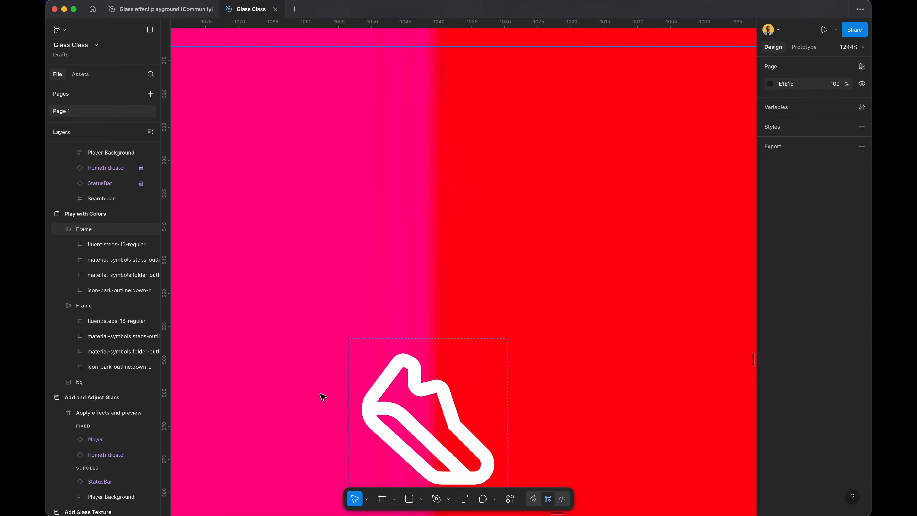
- Compare the lower frame's shoe icon across the pink-red edge with the upper frame's shoe icon across the green-blue edge
scroll(363, 404, "down", 3)
scroll(363, 403, "down", 2)
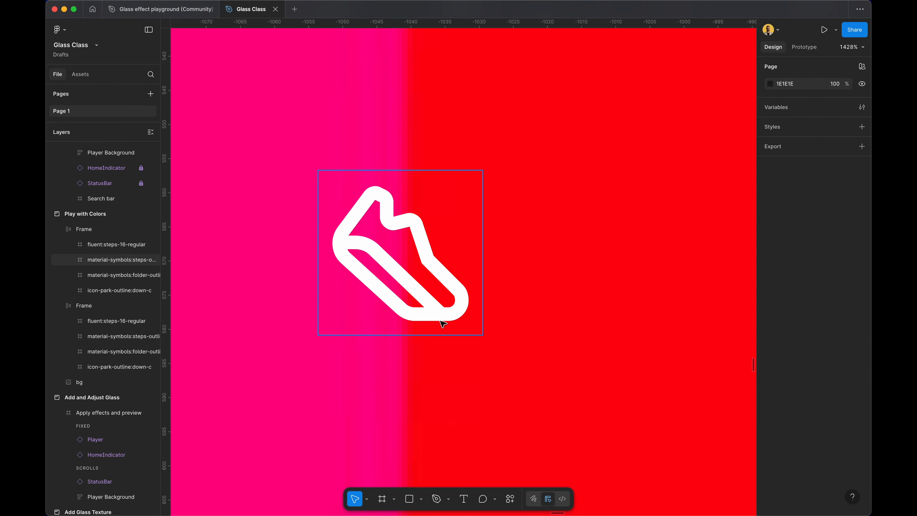
scroll(445, 319, "down", 5)
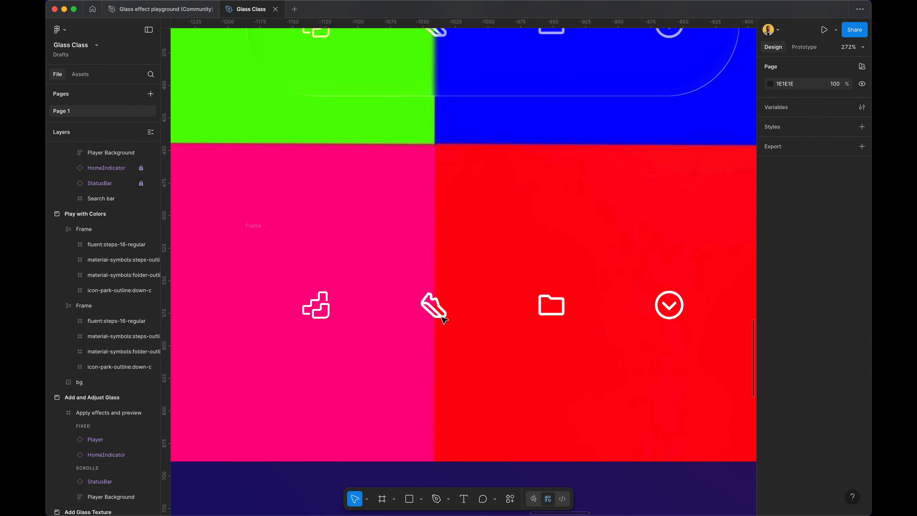
scroll(420, 174, "up", 3)
scroll(393, 307, "up", 5)
scroll(419, 254, "down", 6)
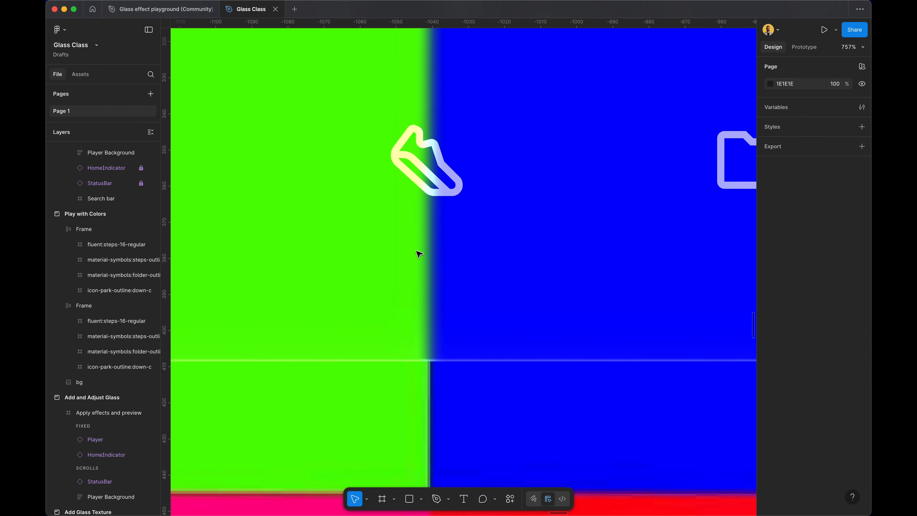
scroll(416, 233, "up", 4)
scroll(383, 382, "right", 1)
scroll(383, 382, "up", 1)
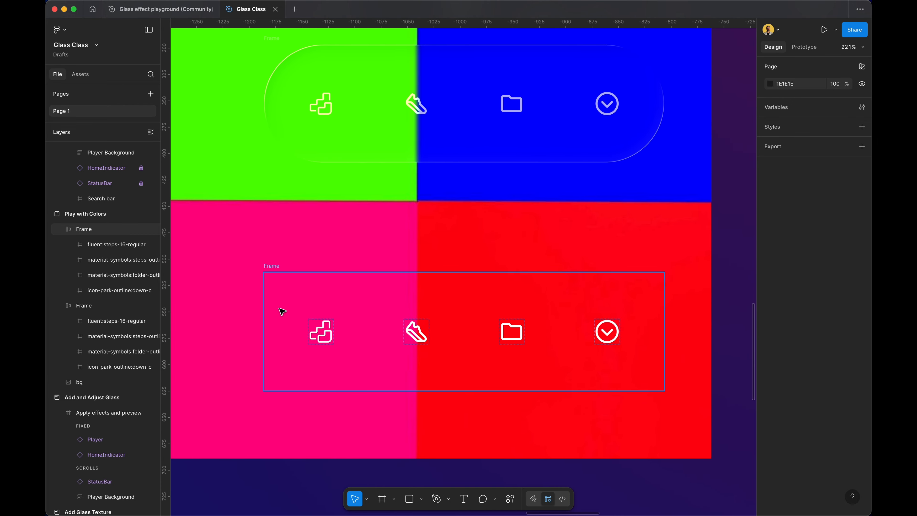
- Set the white colour of all four icons in the lower Play with Colors frame to 60% opacity
left_click(267, 267)
key("Return")
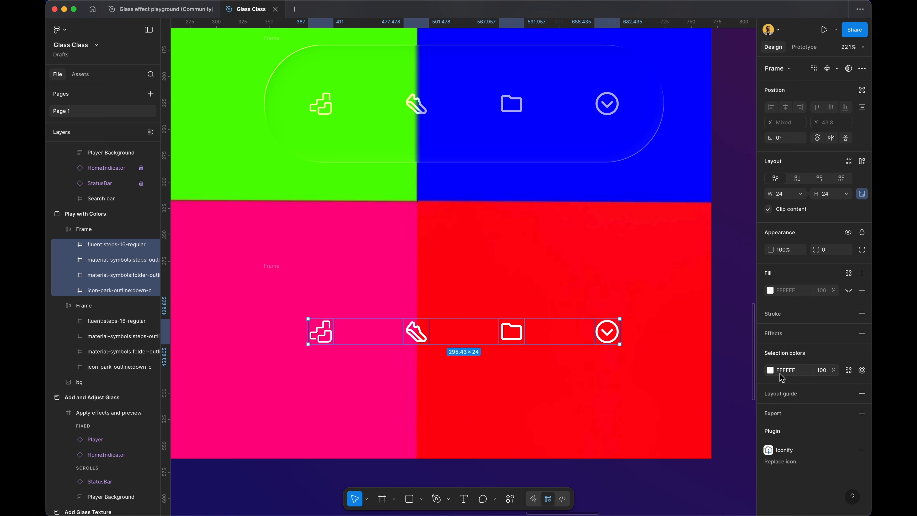
left_click(822, 370)
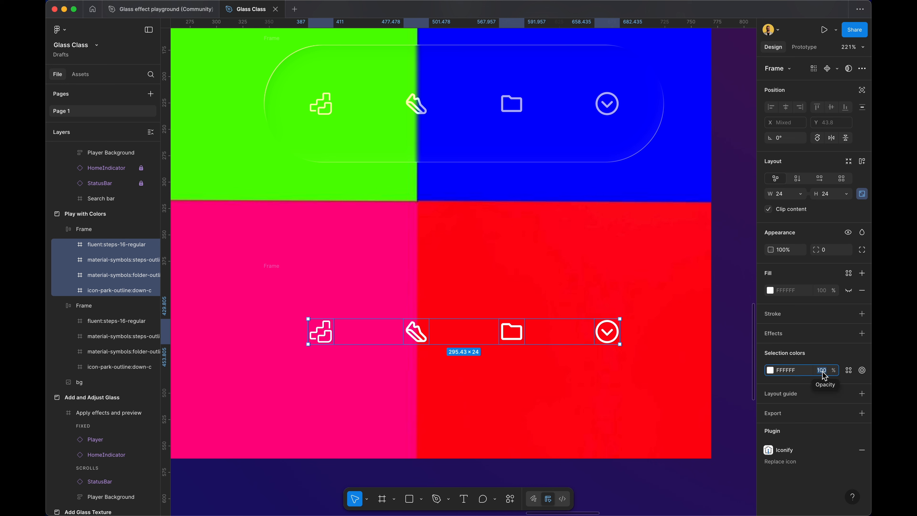
type("6")
key("Return")
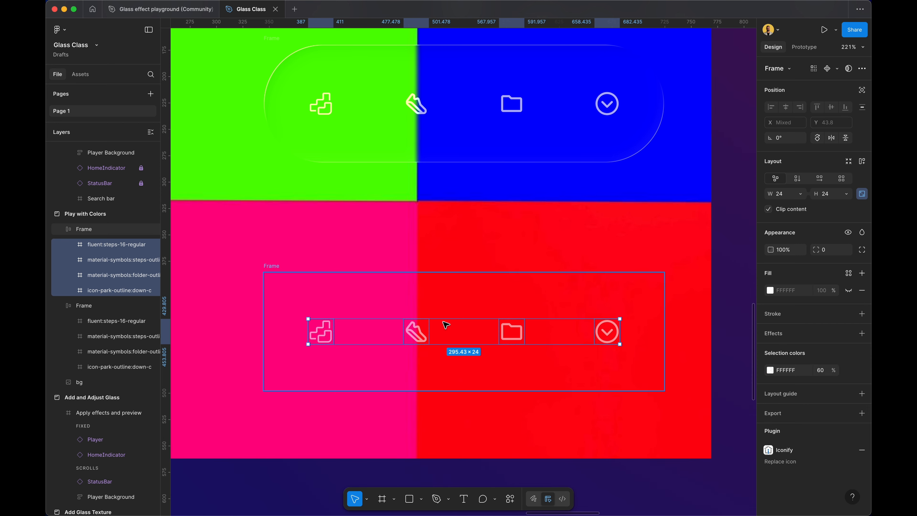
- Change the blend mode of the lower frame's four icons to Plus lighter
scroll(430, 325, "up", 10)
scroll(430, 330, "down", 8)
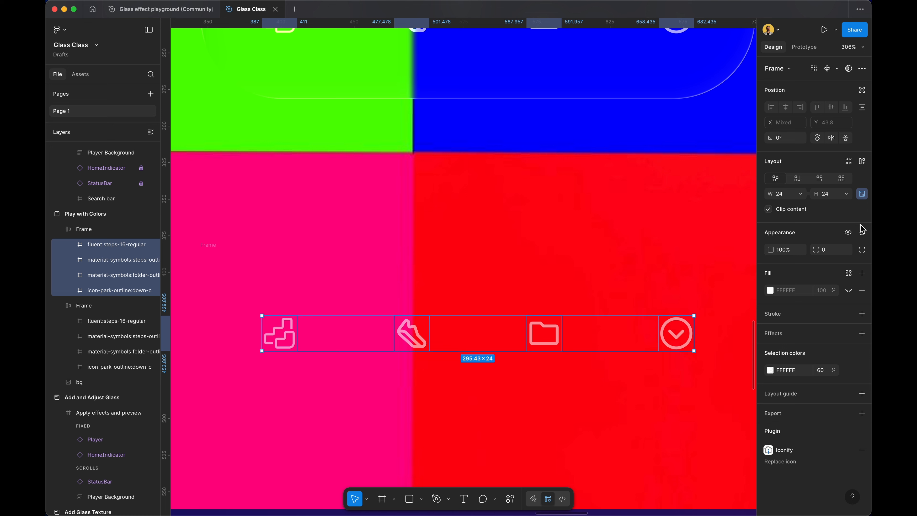
left_click(862, 233)
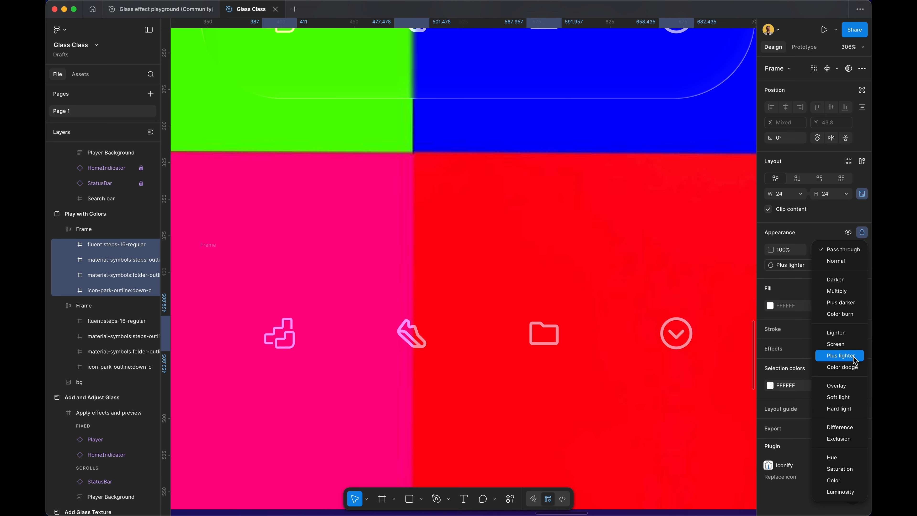
left_click(839, 355)
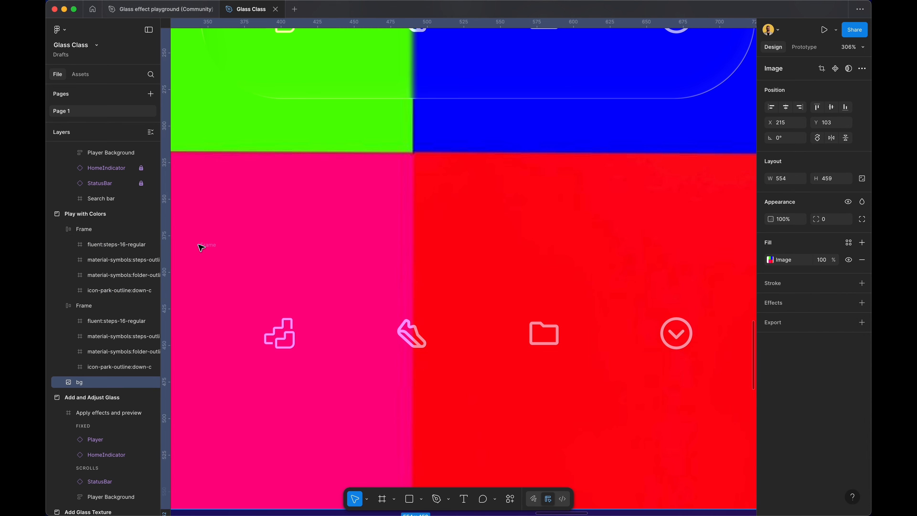
- Apply a Glass effect to the lower icon frame with depth 44 and frost 84
left_click(219, 254)
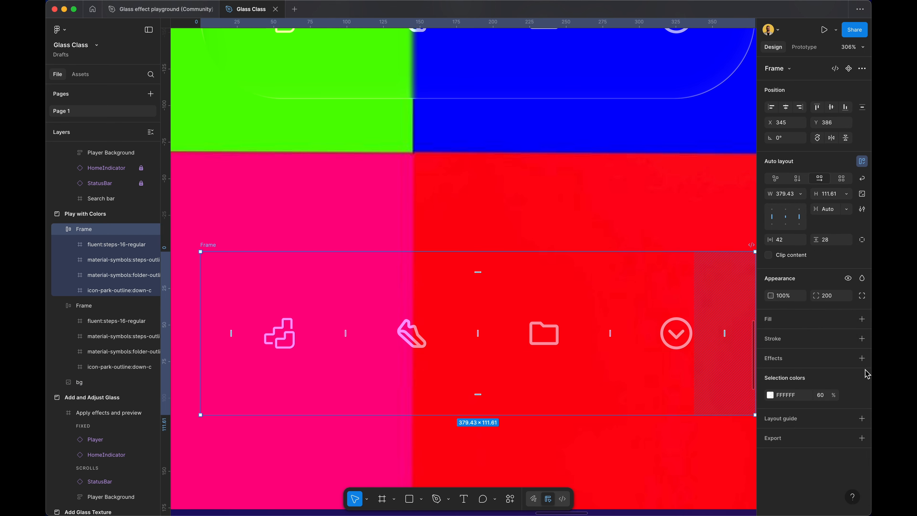
left_click(862, 358)
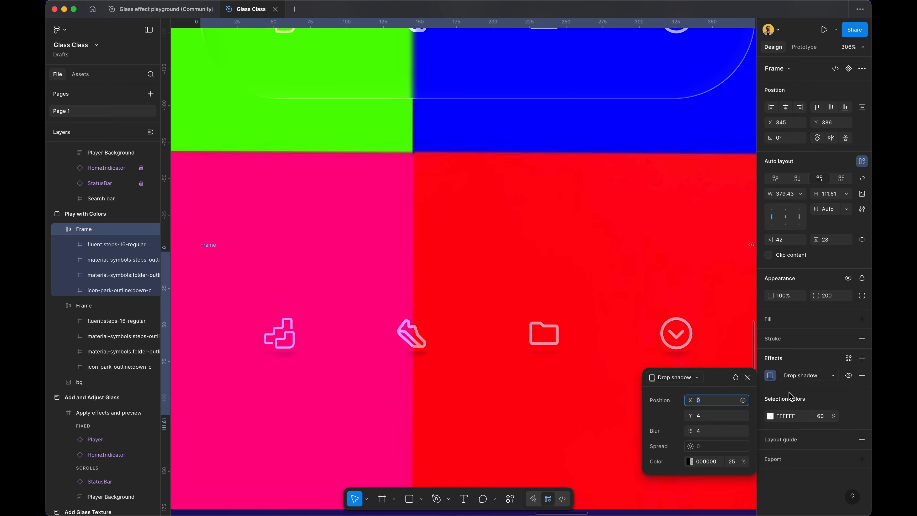
left_click(680, 378)
left_click(669, 436)
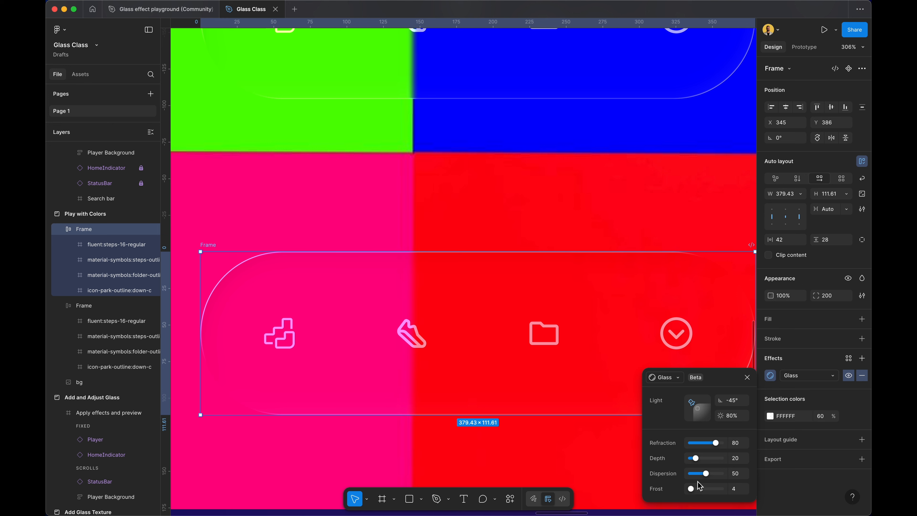
left_click_drag(699, 461, 704, 493)
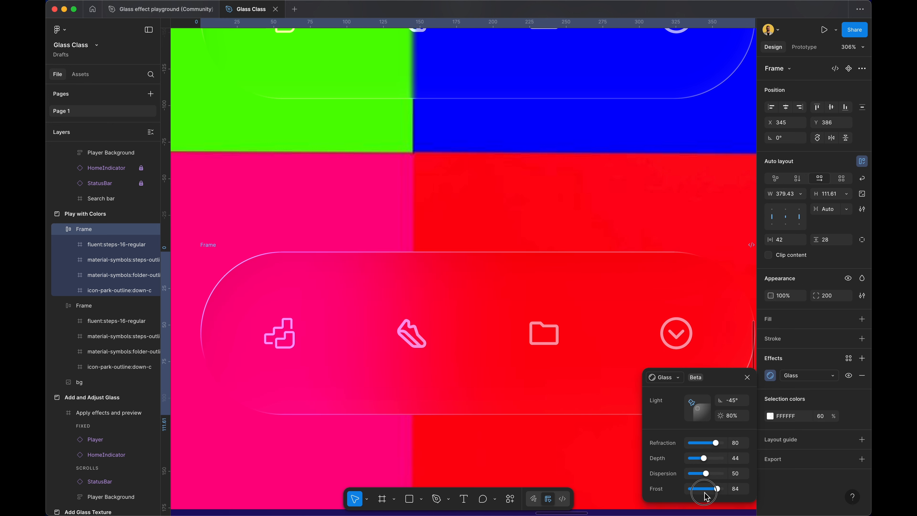
- Inspect the lower frame's shoe icon up close across the pink-red edge and return to the whole bg image
left_click(452, 146)
scroll(411, 333, "up", 10)
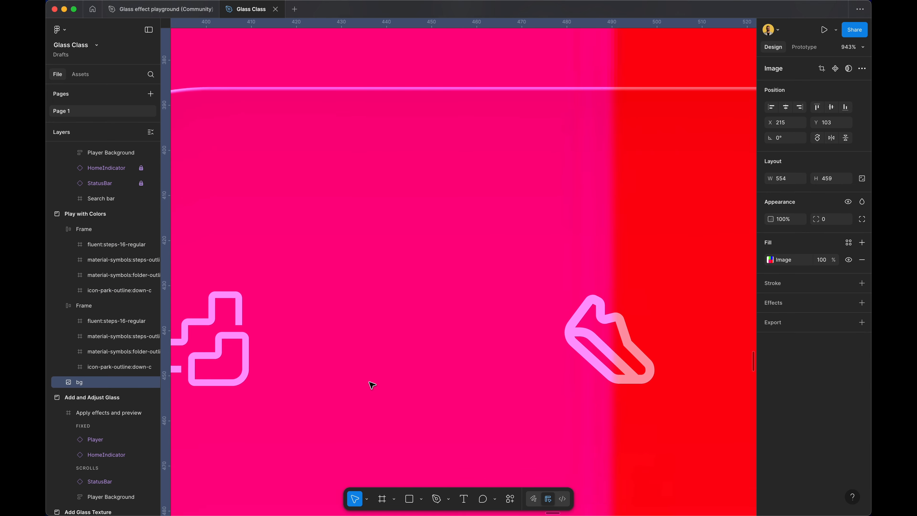
scroll(581, 307, "up", 5)
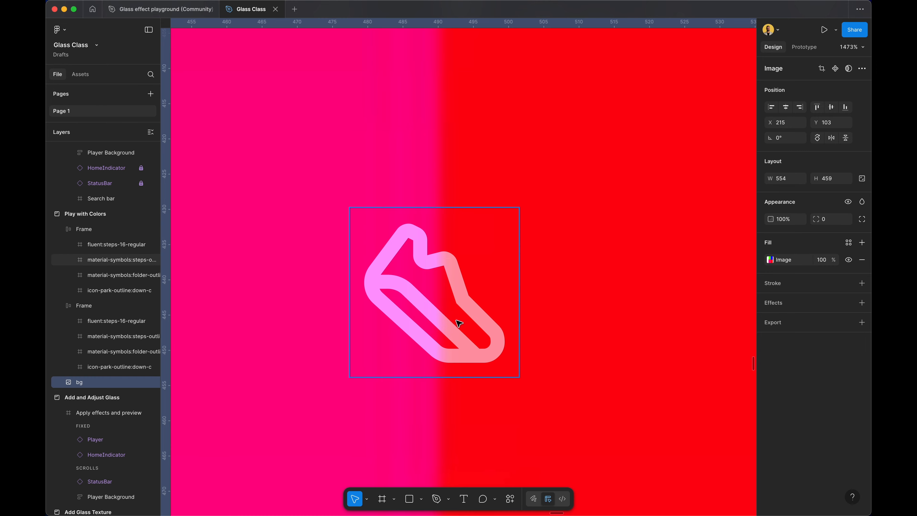
key("shift+2")
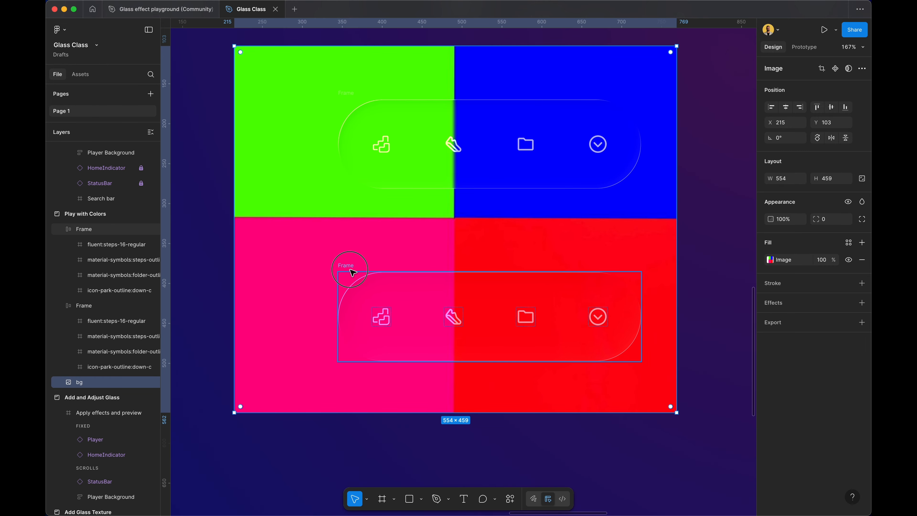
- Move the bg image to X 271, Y 249 and inspect the lower frame's icons over the green and blue areas
left_click_drag(342, 266, 395, 383)
scroll(395, 382, "up", 5)
scroll(671, 278, "right", 5)
scroll(671, 278, "right", 2)
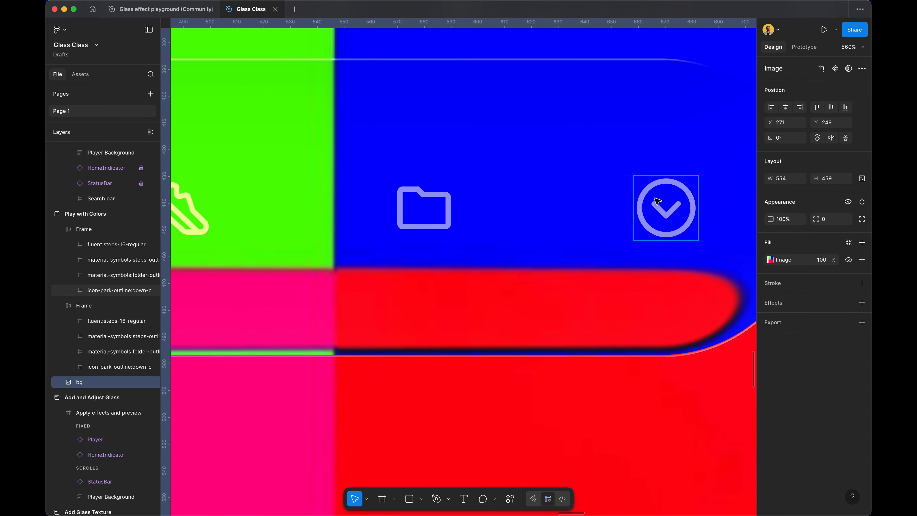
scroll(671, 239, "right", 1)
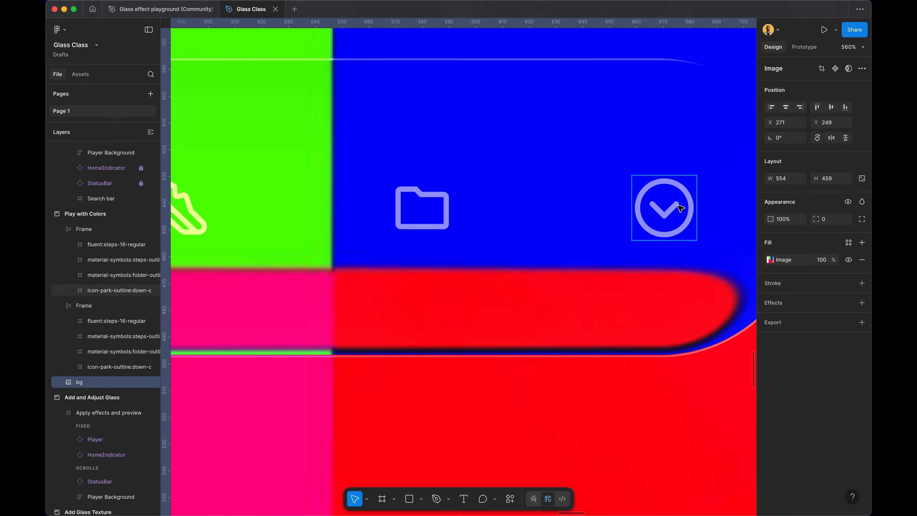
scroll(469, 221, "left", 15)
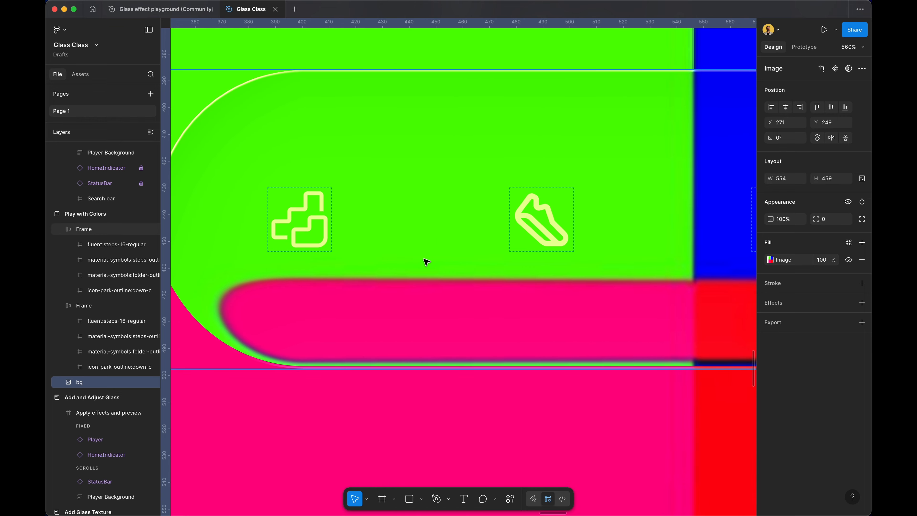
- Move the bg image down to X 272, Y 350 so its green and blue areas sit behind the lower icon frame
scroll(409, 238, "down", 6)
scroll(445, 185, "up", 9)
scroll(445, 185, "right", 2)
left_click_drag(444, 185, 461, 448)
key("shift+1")
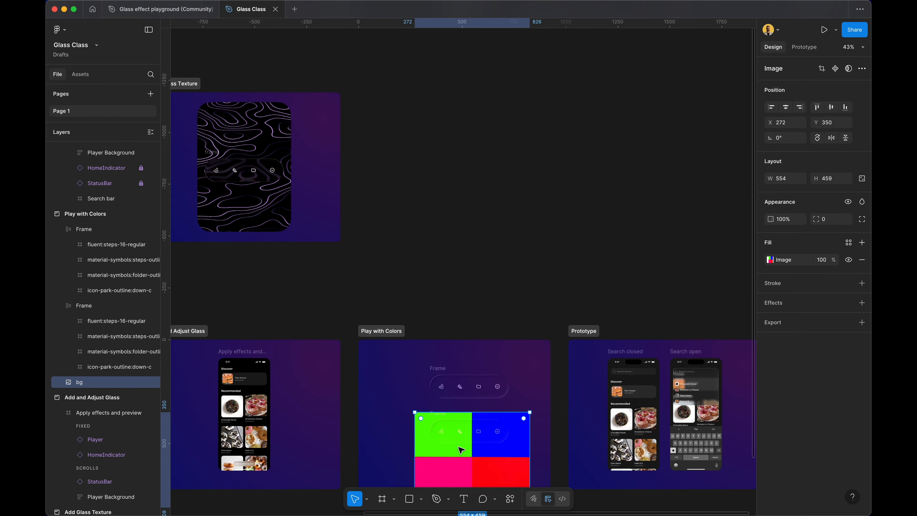
- Move the bg image to X 260, Y 145 behind both icon frames and check the lower shoe icon over pink
scroll(461, 448, "up", 10)
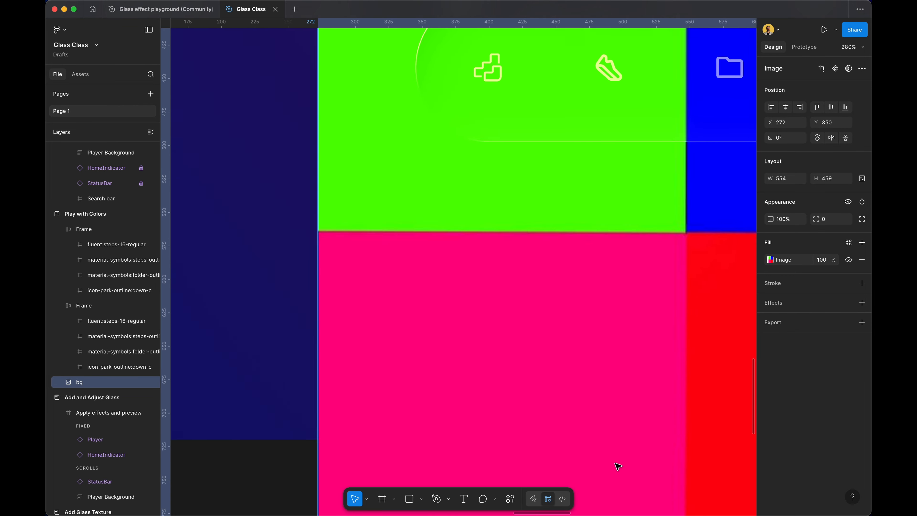
scroll(584, 445, "right", 4)
left_click_drag(551, 425, 523, 149)
scroll(506, 264, "up", 5)
scroll(416, 368, "up", 5)
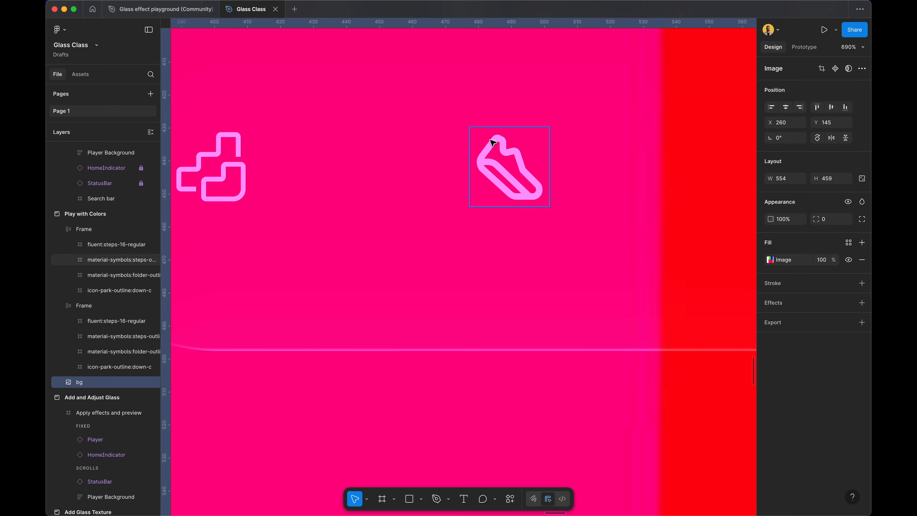
scroll(596, 217, "right", 5)
scroll(397, 213, "down", 6)
scroll(386, 215, "down", 4)
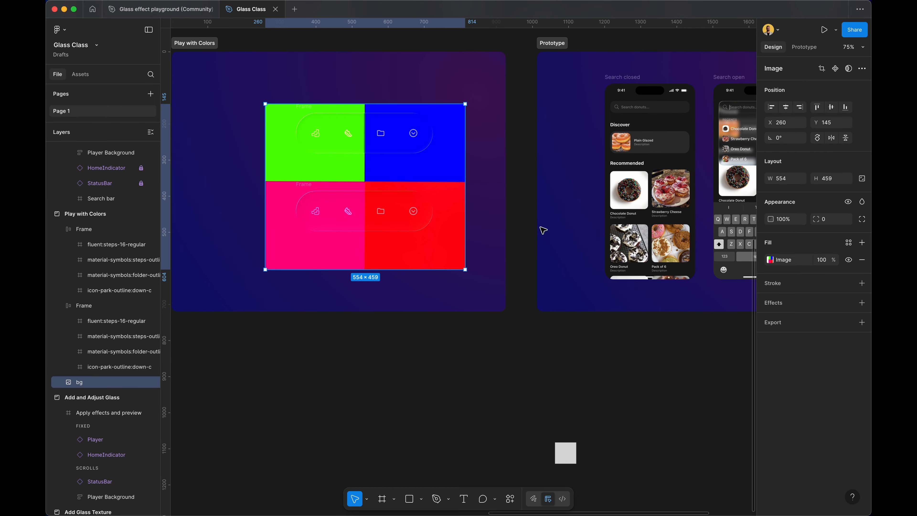
- Link the Search closed frame to the Search open frame with a prototype connection in the Prototype section
scroll(544, 230, "right", 6)
scroll(470, 180, "up", 1)
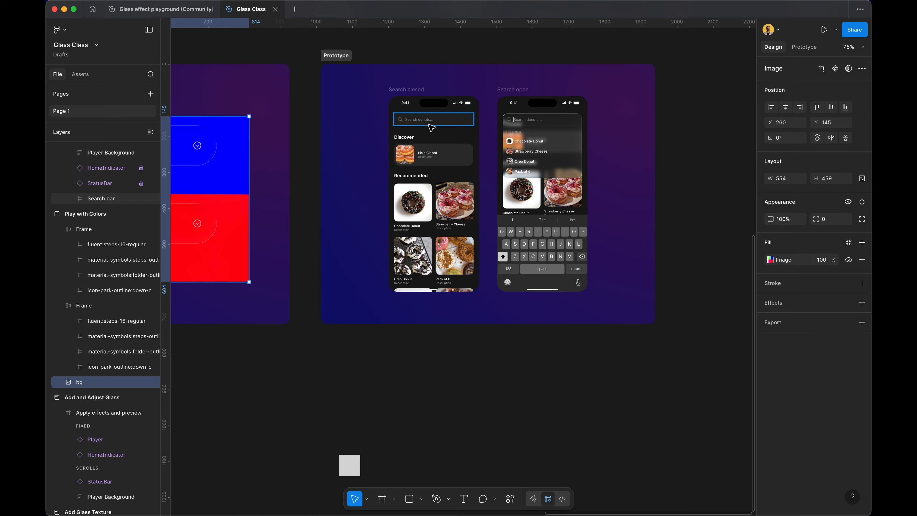
scroll(431, 128, "up", 4)
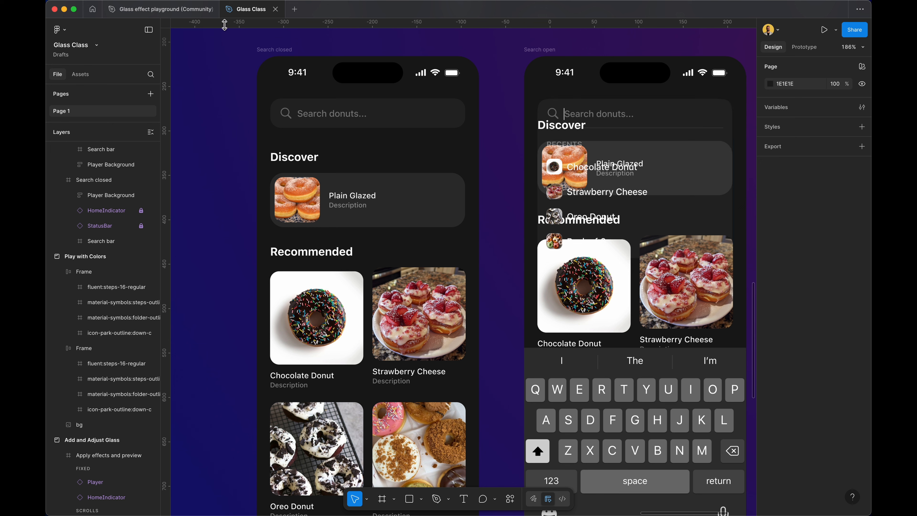
left_click(678, 151)
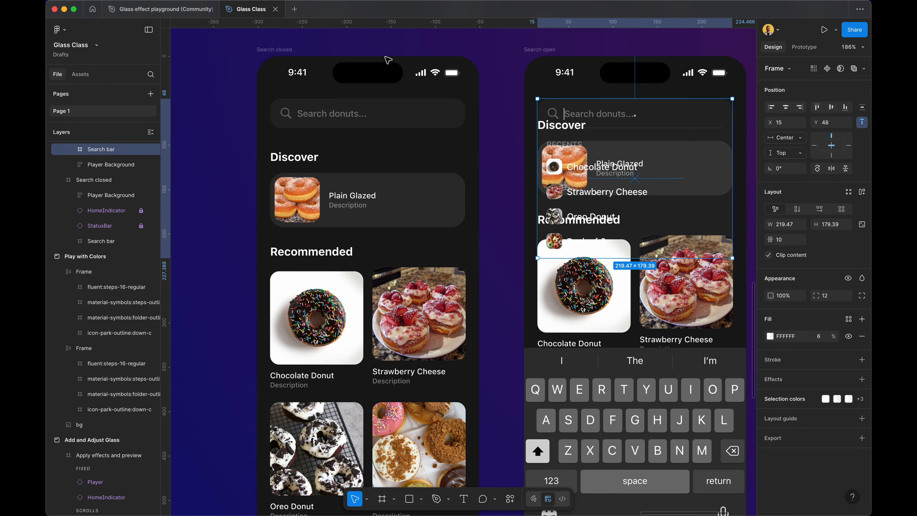
left_click(305, 57)
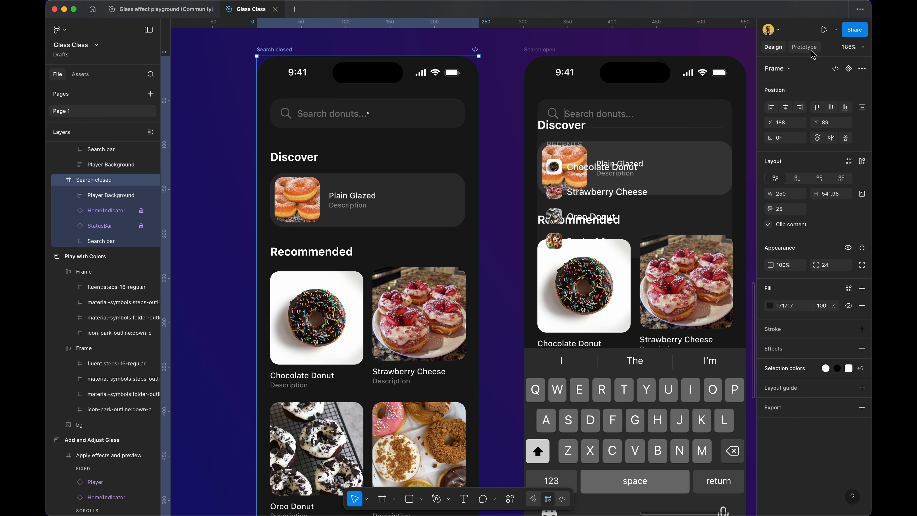
left_click(805, 47)
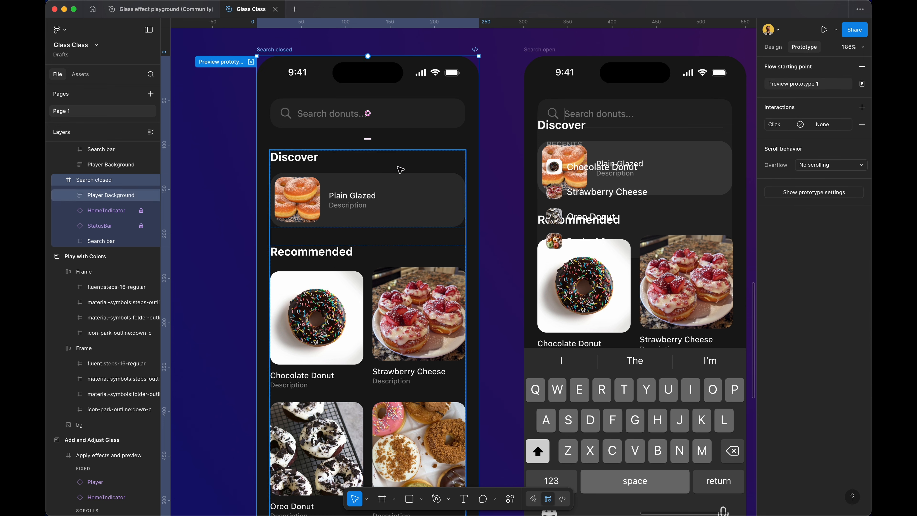
left_click(397, 118)
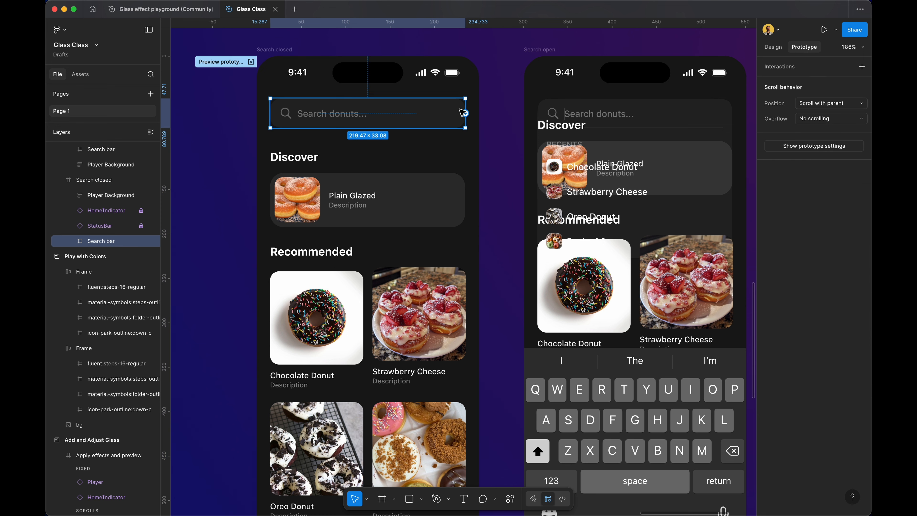
left_click(271, 50)
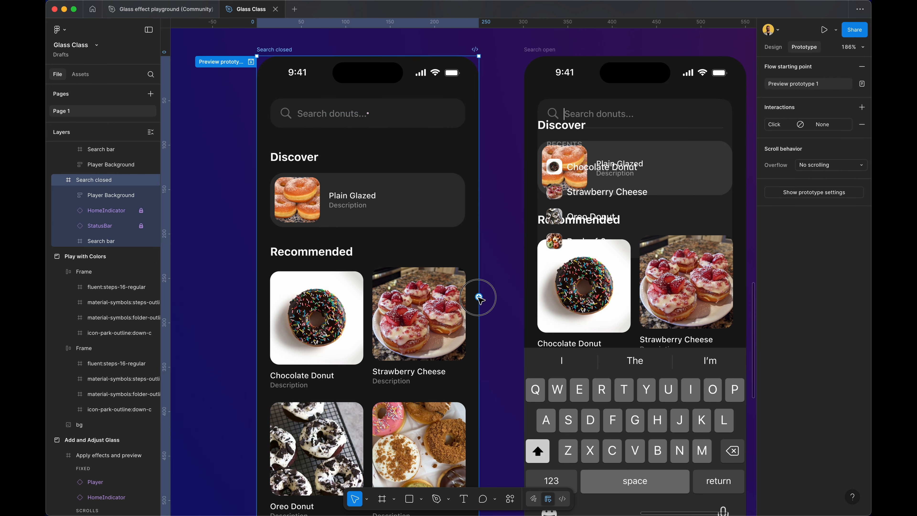
left_click_drag(479, 297, 542, 276)
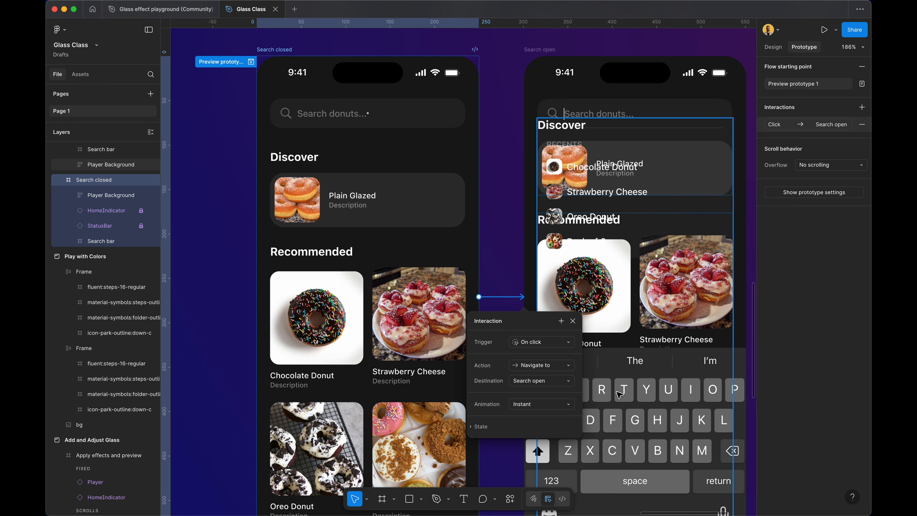
- Keep the interaction's trigger at On click and set its animation to Smart animate
left_click(555, 346)
left_click(555, 346)
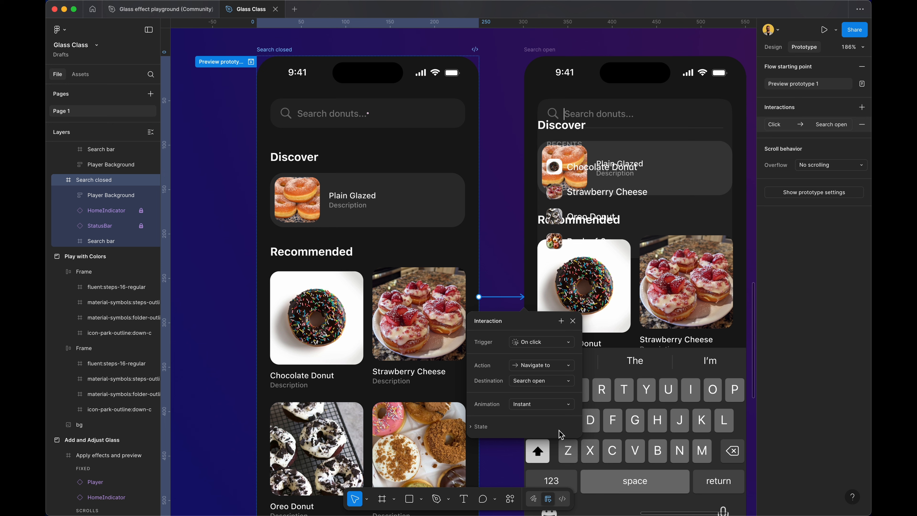
left_click(562, 404)
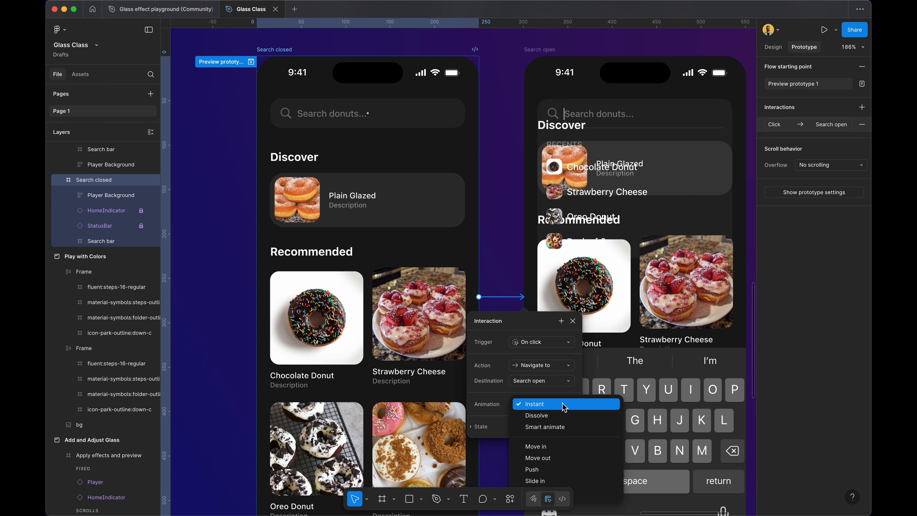
left_click(567, 427)
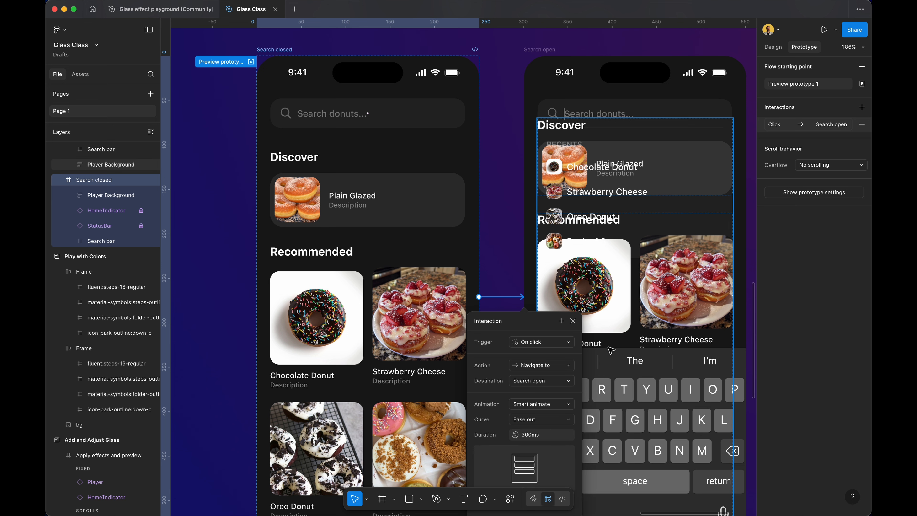
- Set the frame interaction's animation curve to Slow and its duration to 400 ms
scroll(558, 325, "down", 5)
left_click(556, 252)
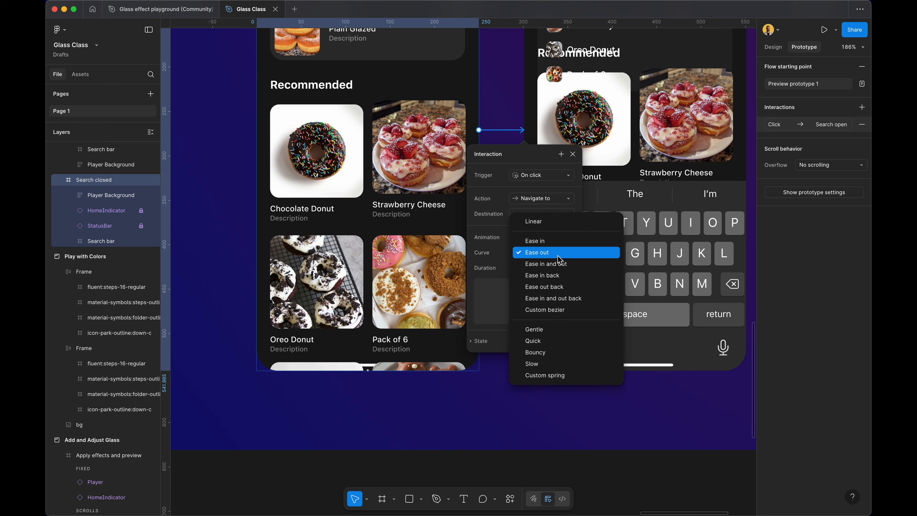
left_click(565, 364)
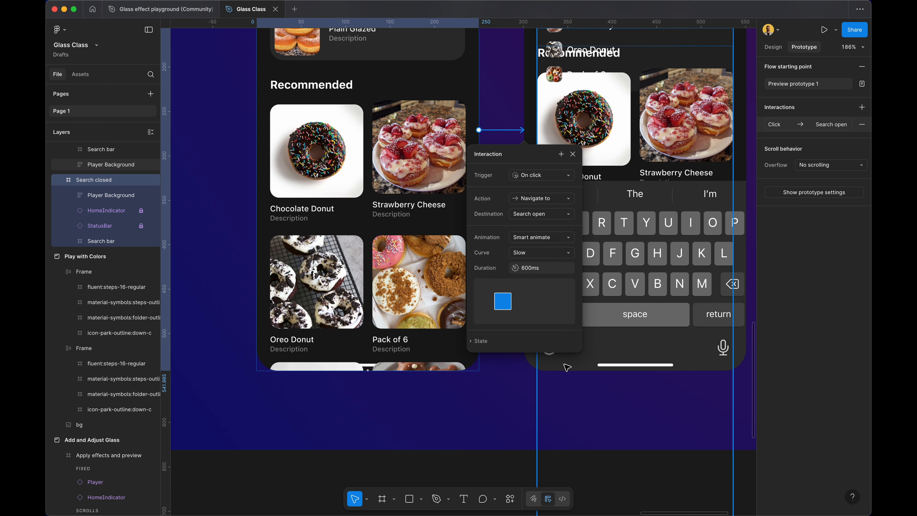
left_click(542, 270)
type("400")
key("Return")
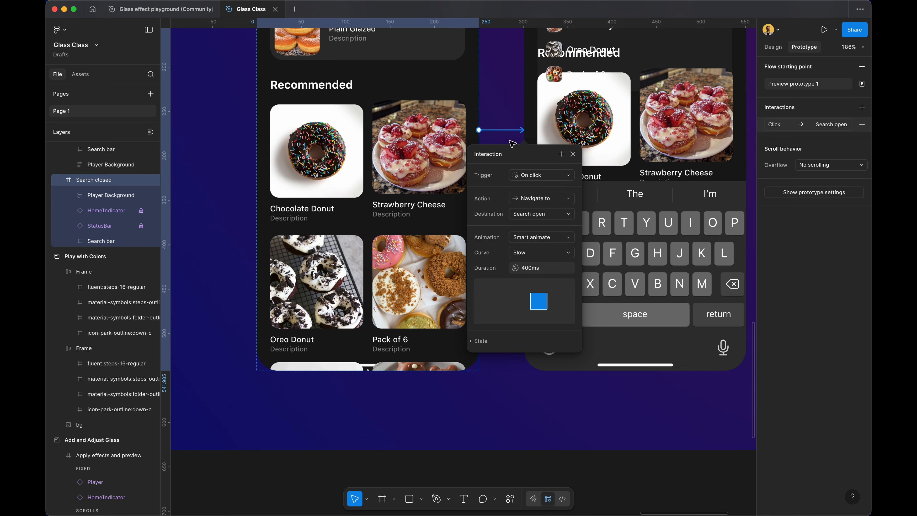
- Link the search bar in the Search closed frame to the Search open frame with a prototype connection
left_click(514, 97)
scroll(516, 101, "up", 5)
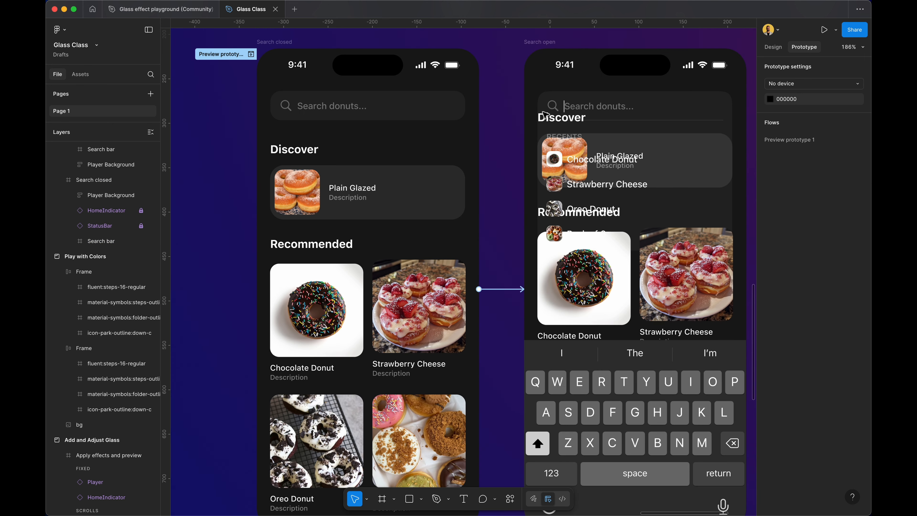
left_click_drag(480, 289, 545, 152)
left_click(461, 112)
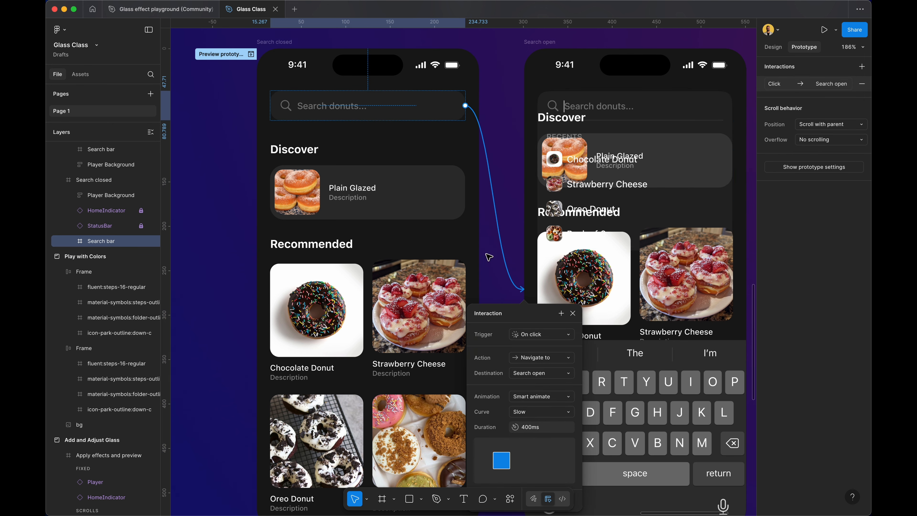
- Delete the connection that runs from the whole Search closed frame to the Search open frame
left_click(495, 259)
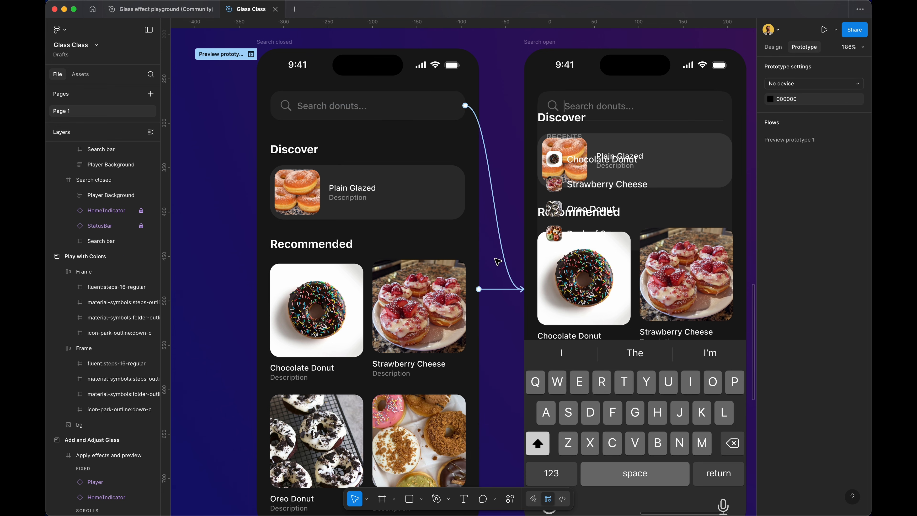
left_click(492, 290)
key("Delete")
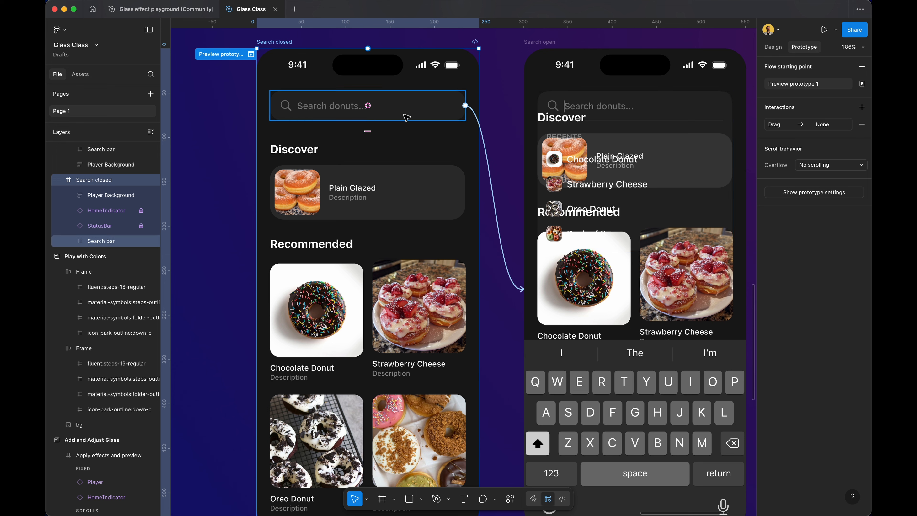
- Link the expanded search bar in the Search open frame back to the Search closed frame with a prototype connection
left_click(596, 162)
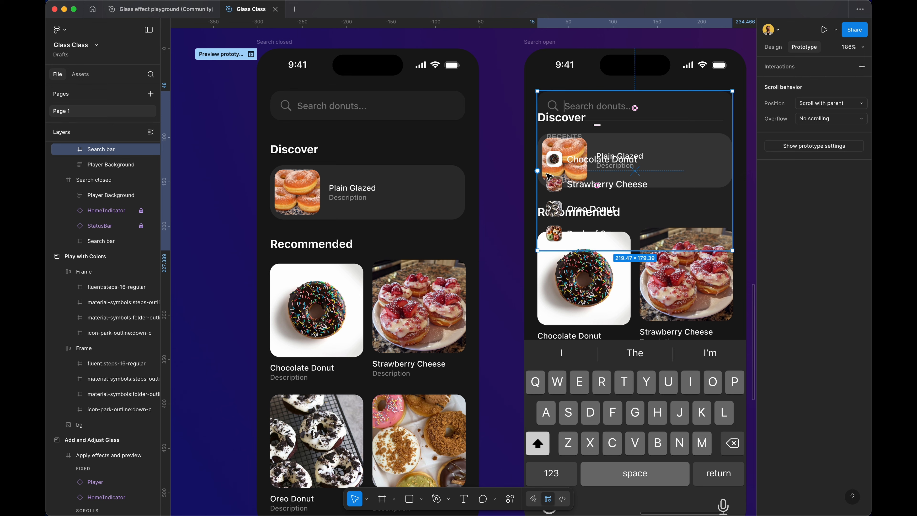
left_click_drag(538, 170, 464, 211)
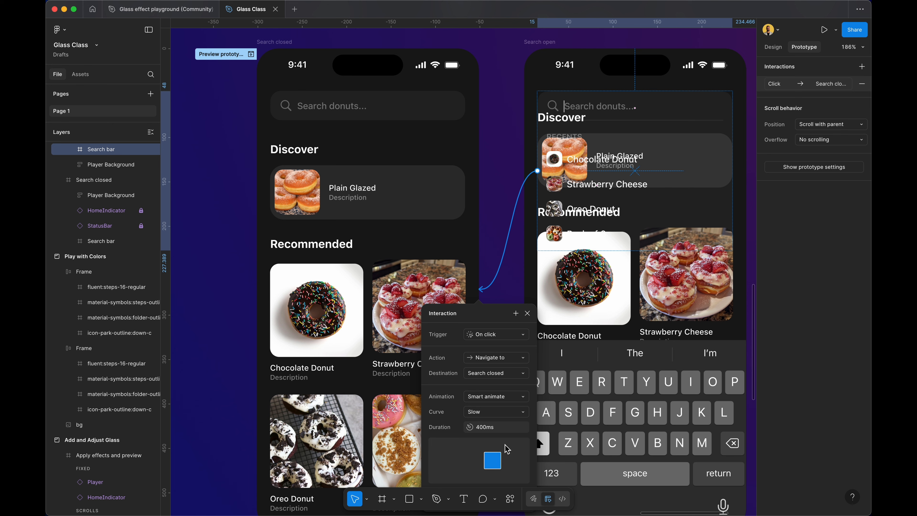
left_click(528, 313)
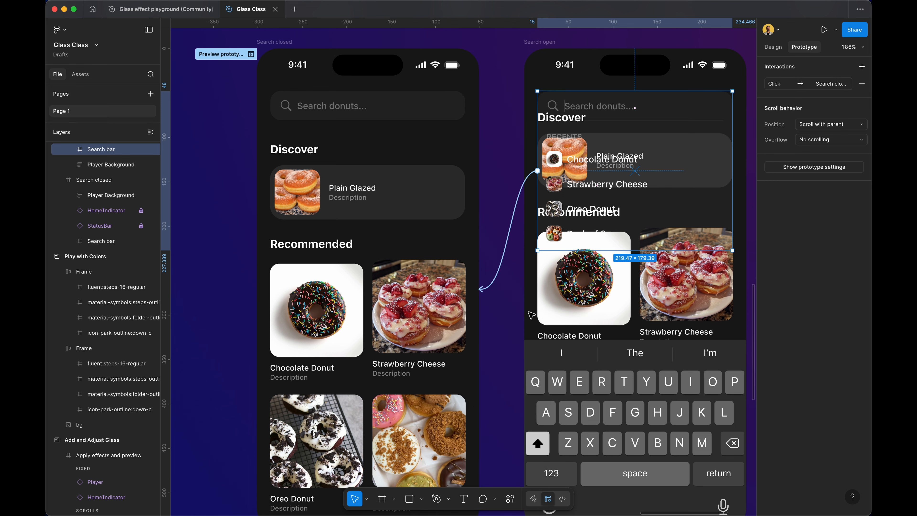
- Preview the Search closed frame, test opening and closing the search bar several times, and close the preview
left_click(343, 74)
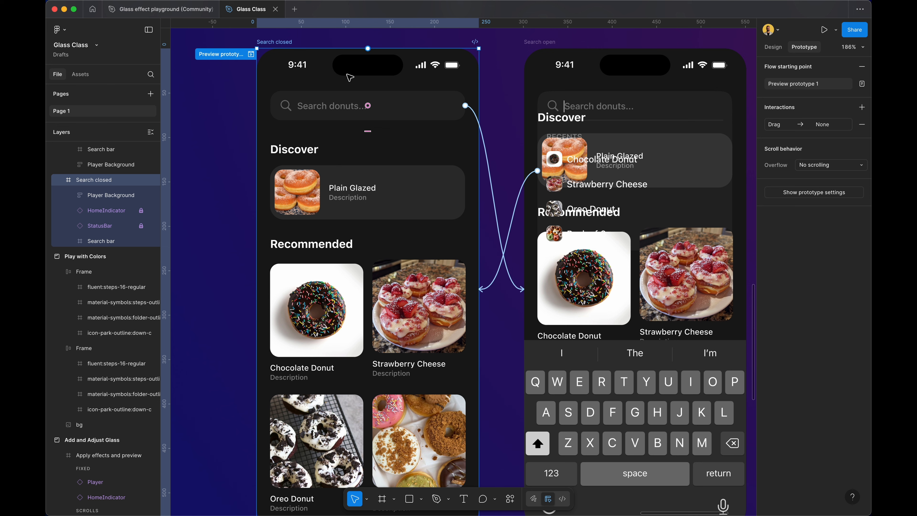
key("shift+space")
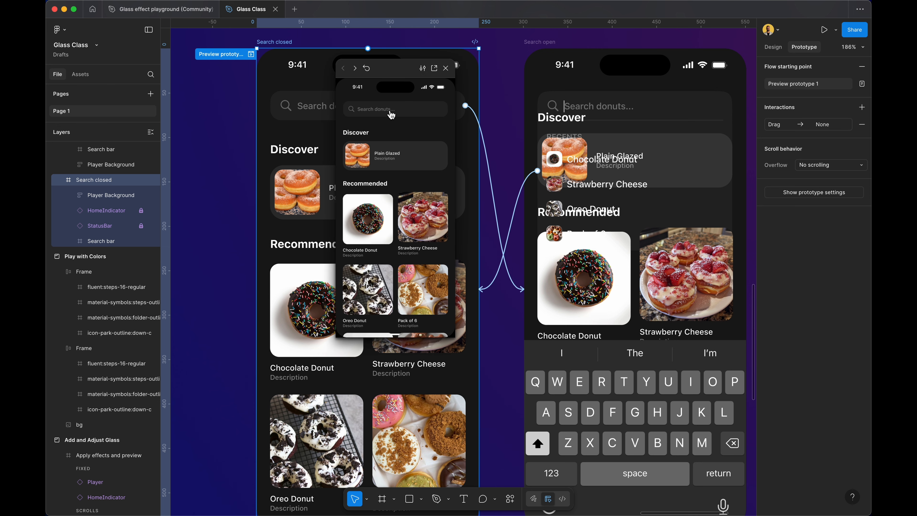
left_click(390, 112)
left_click(390, 112)
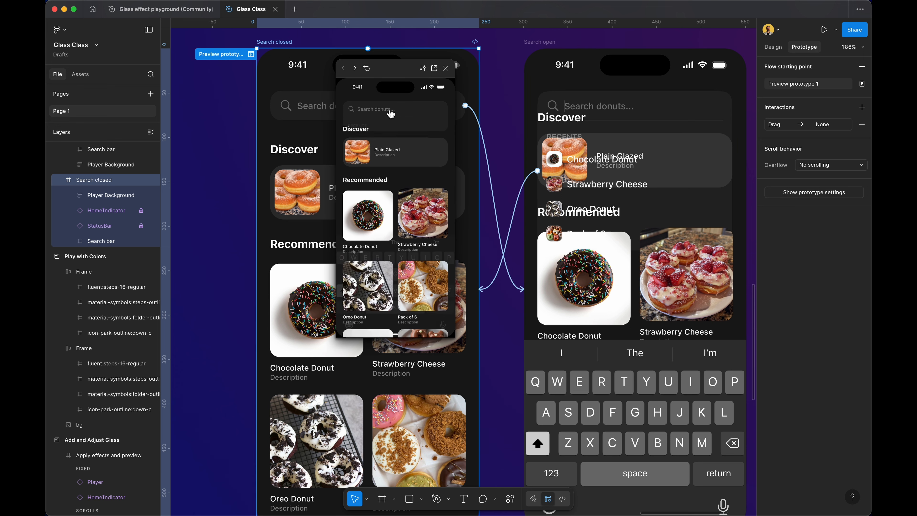
left_click(390, 111)
left_click(390, 112)
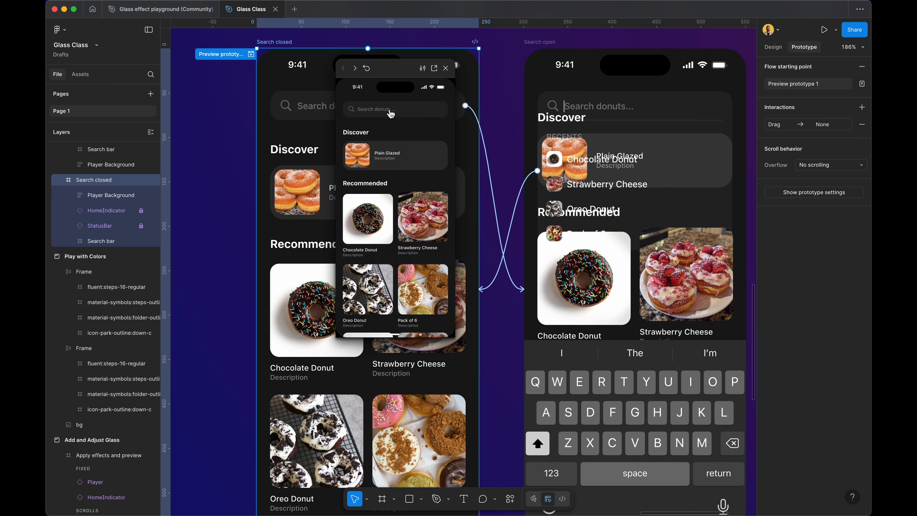
left_click(389, 111)
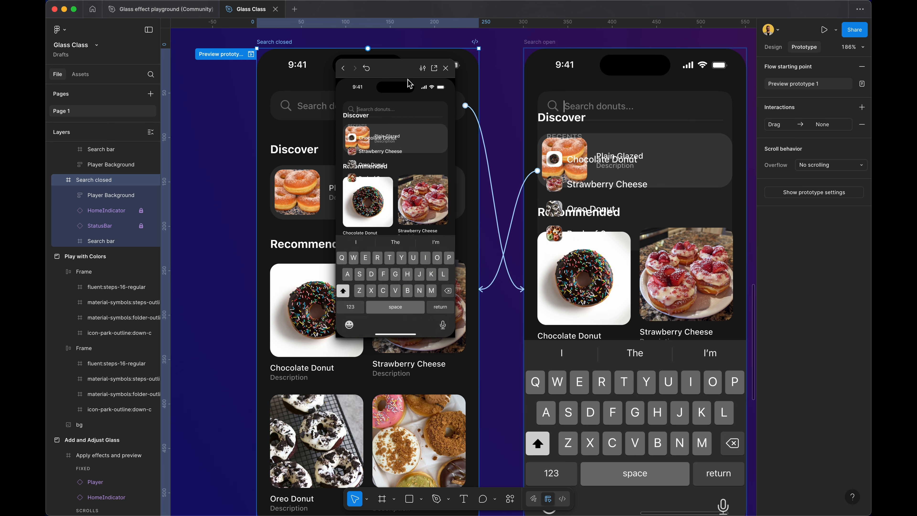
left_click(446, 68)
- Add a Glass effect to the search bar in the Search open frame, with depth 29 and frost 18
left_click(717, 209)
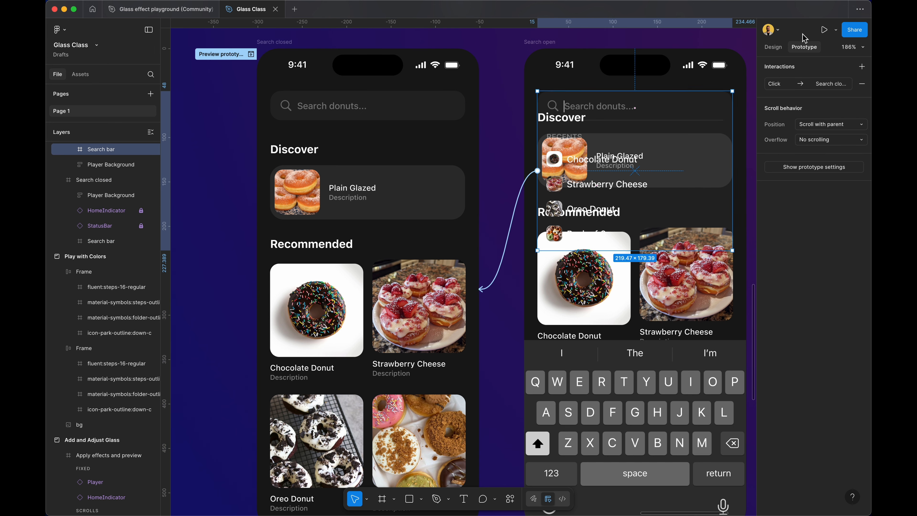
left_click(773, 47)
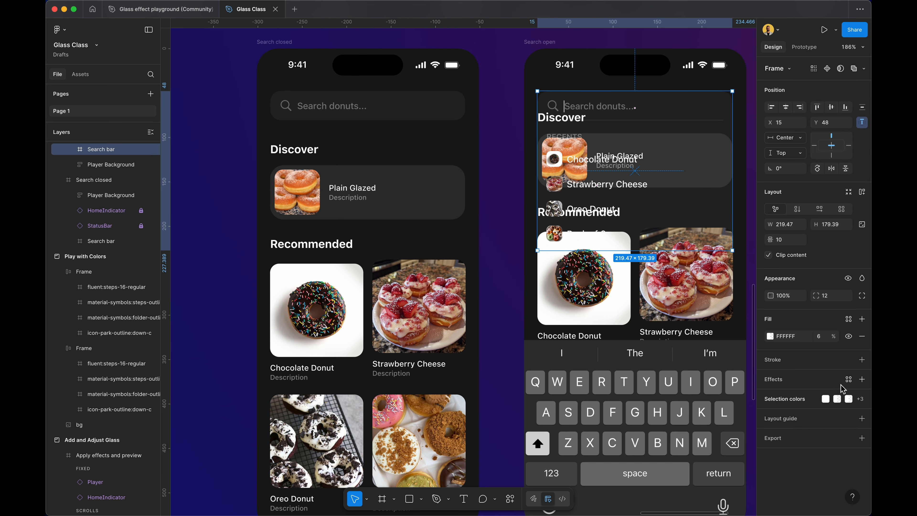
left_click(862, 379)
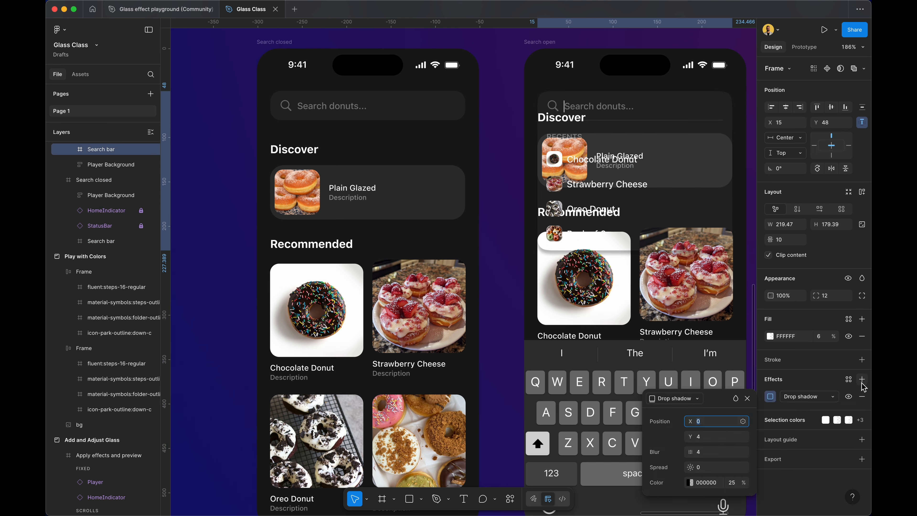
left_click(683, 401)
left_click(685, 455)
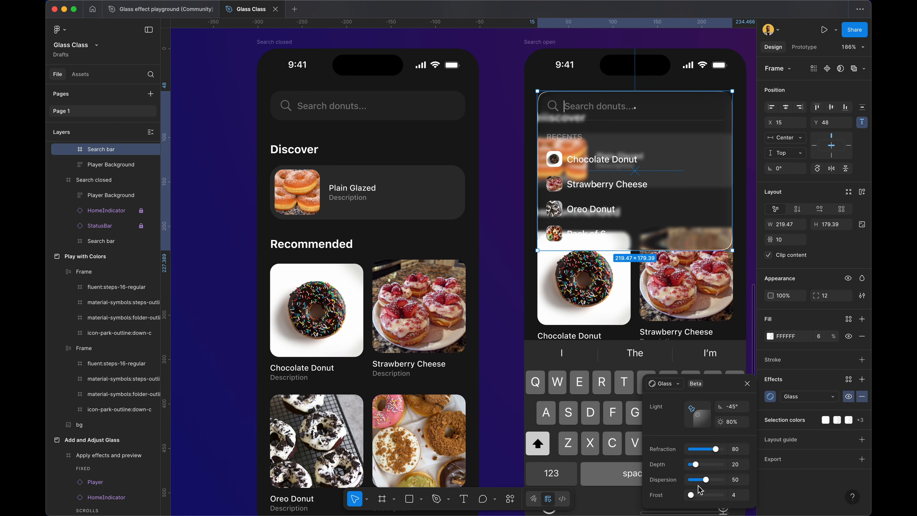
left_click_drag(699, 465, 700, 467)
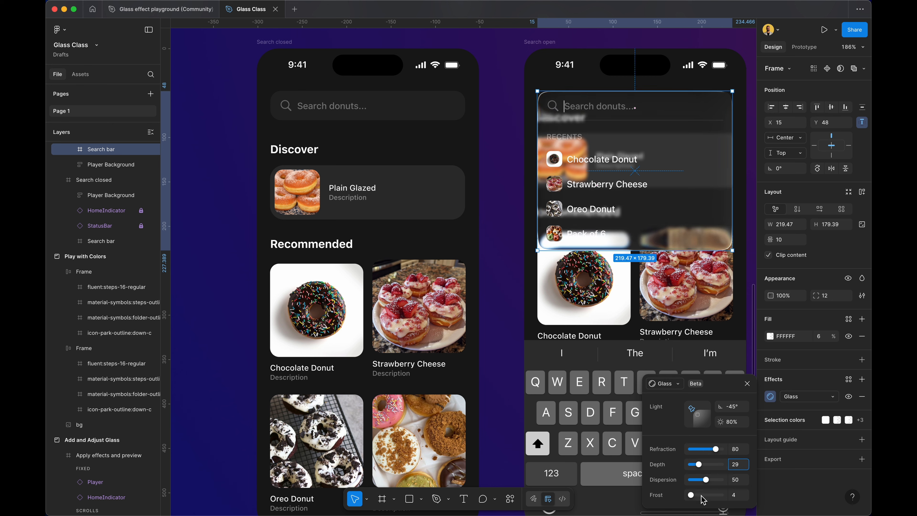
left_click_drag(699, 501, 698, 502)
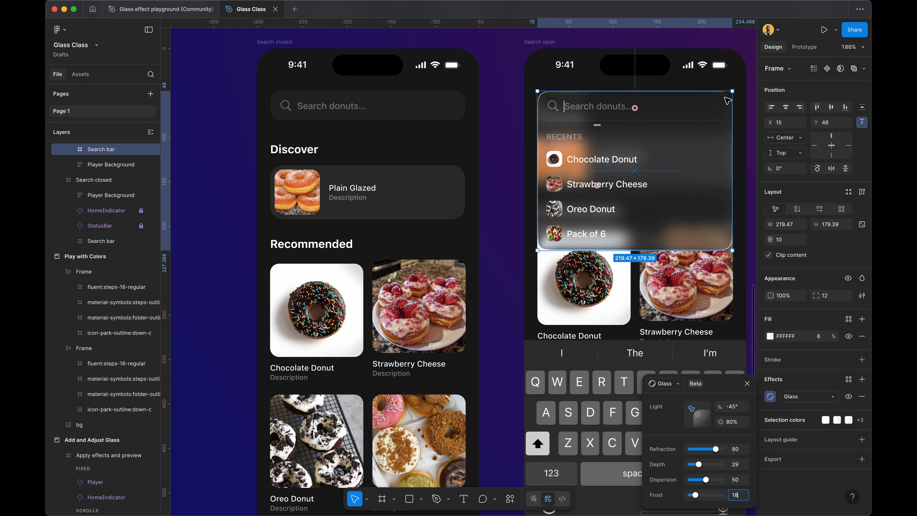
- Open a preview of the Search closed frame, move its window away from the search bar, and close it
left_click(252, 55)
left_click(266, 43)
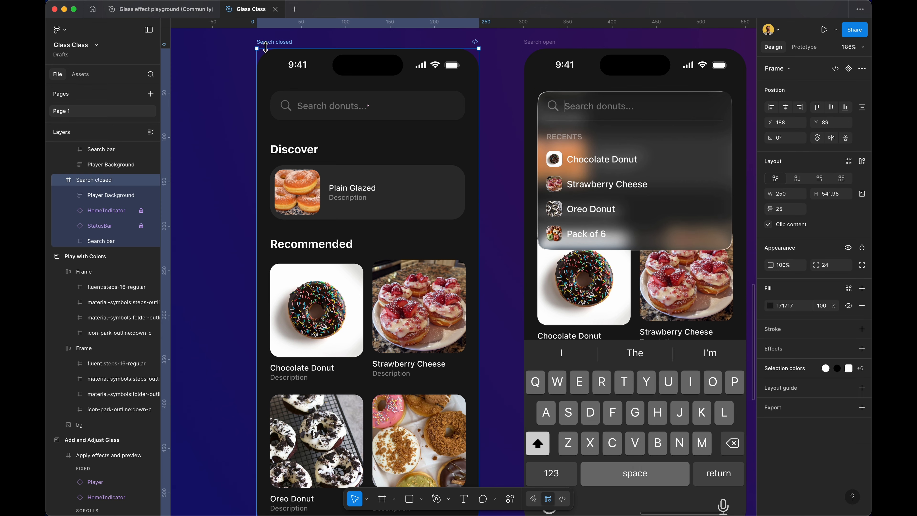
key("shift+space")
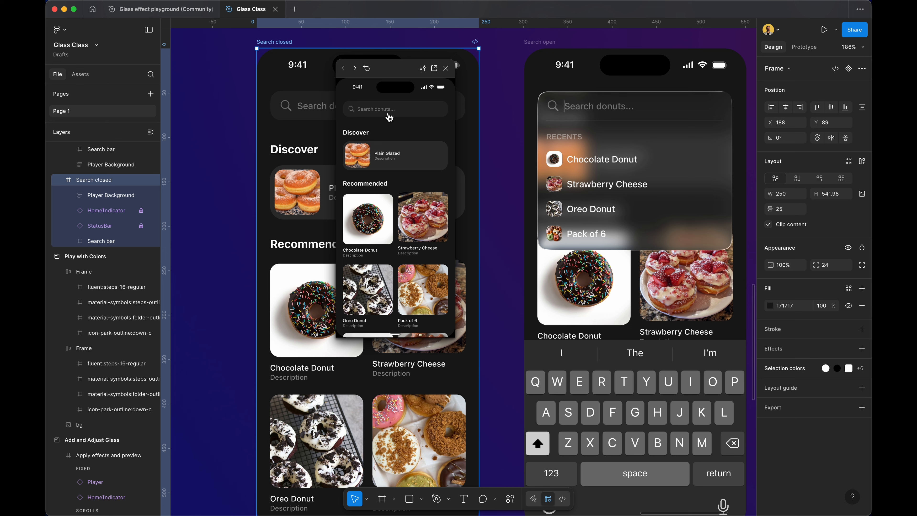
left_click_drag(404, 73, 428, 116)
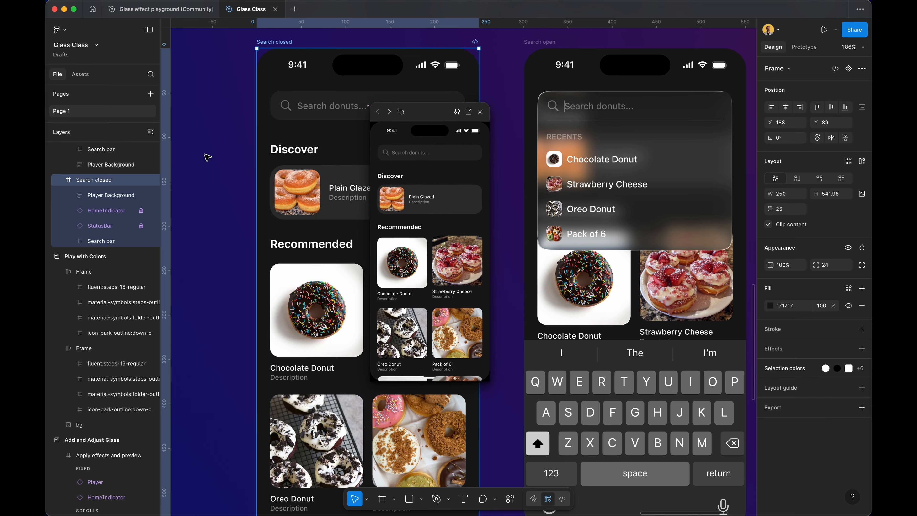
left_click(207, 157)
left_click(480, 111)
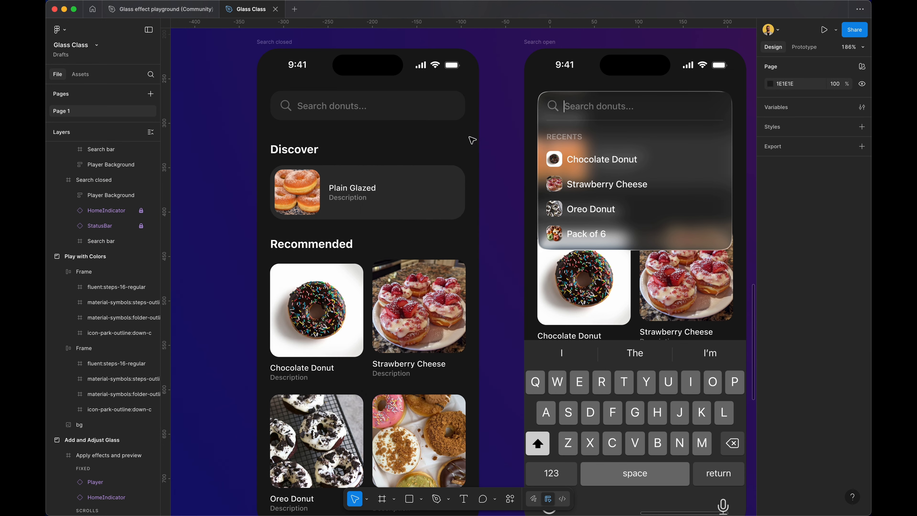
- Preview the Search closed frame again, toggle the search bar repeatedly to check the Glass transition, and close the preview
scroll(468, 137, "left", 10)
scroll(383, 172, "right", 2)
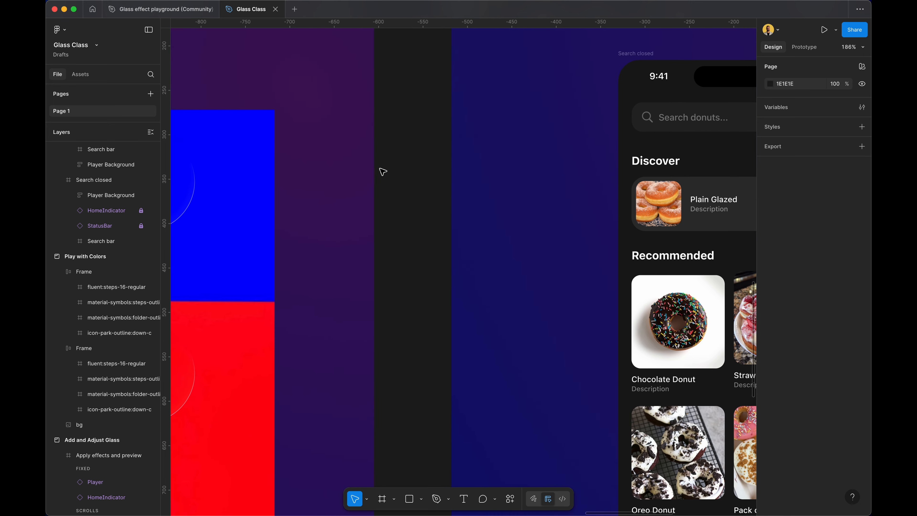
left_click(619, 60)
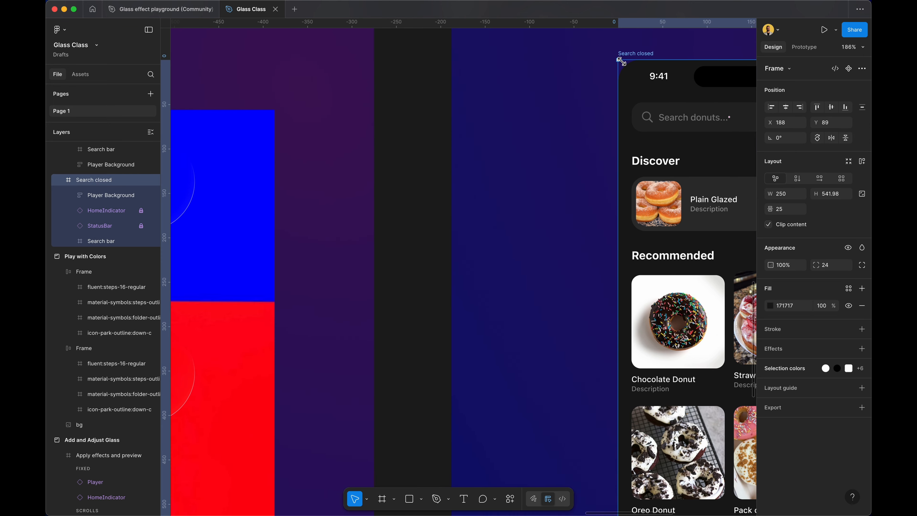
key("shift+space")
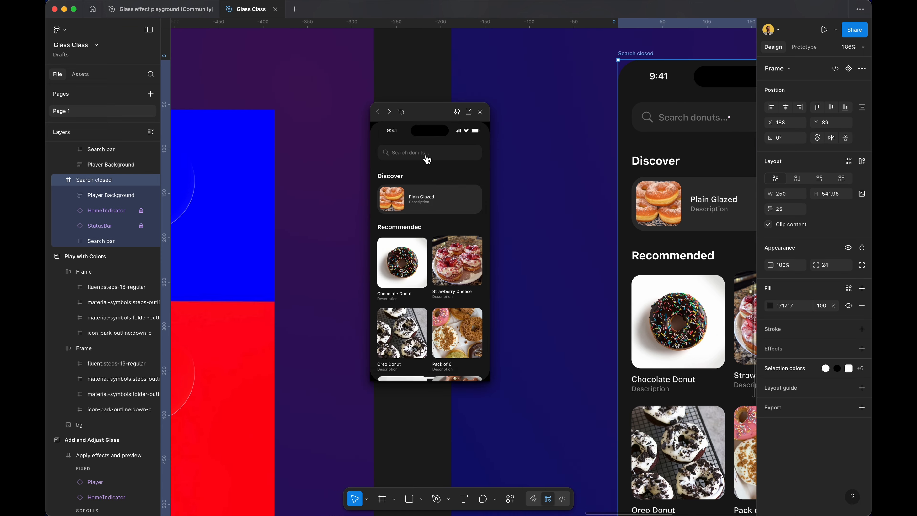
left_click(427, 159)
left_click(425, 157)
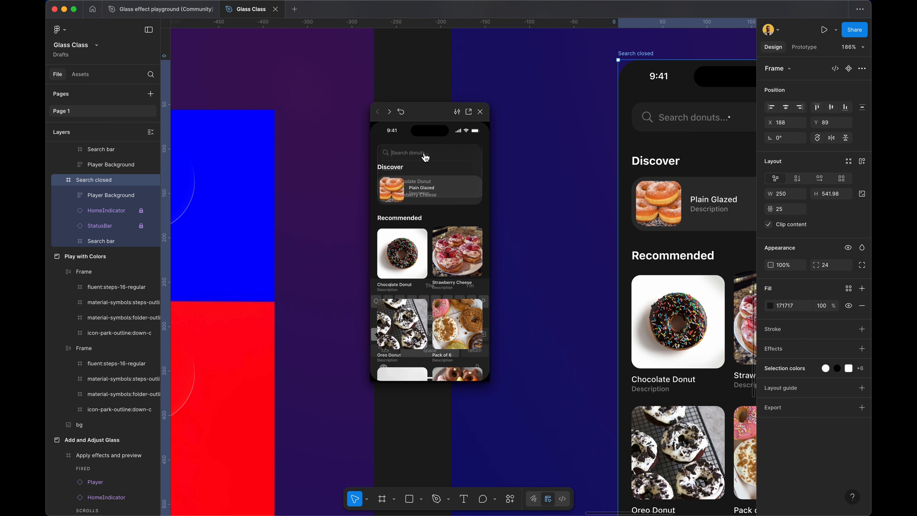
left_click(426, 157)
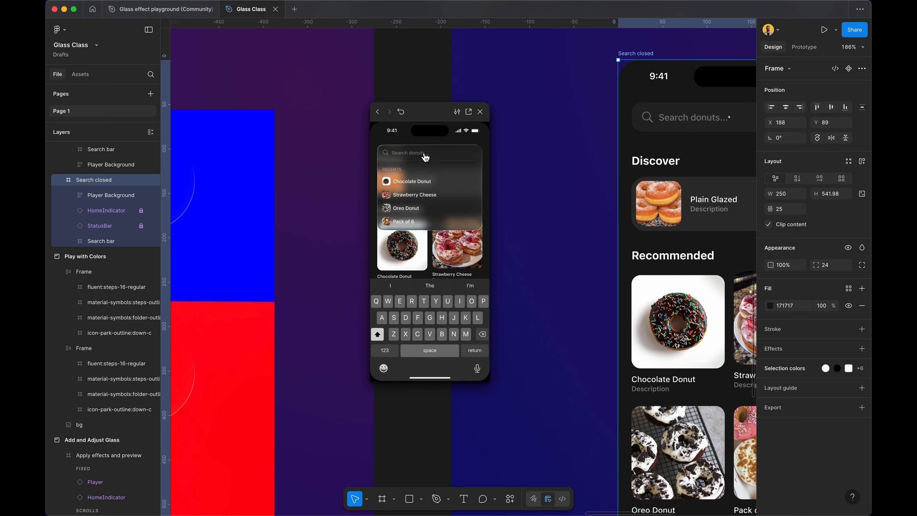
left_click(425, 157)
left_click(425, 157)
left_click(403, 160)
left_click(403, 159)
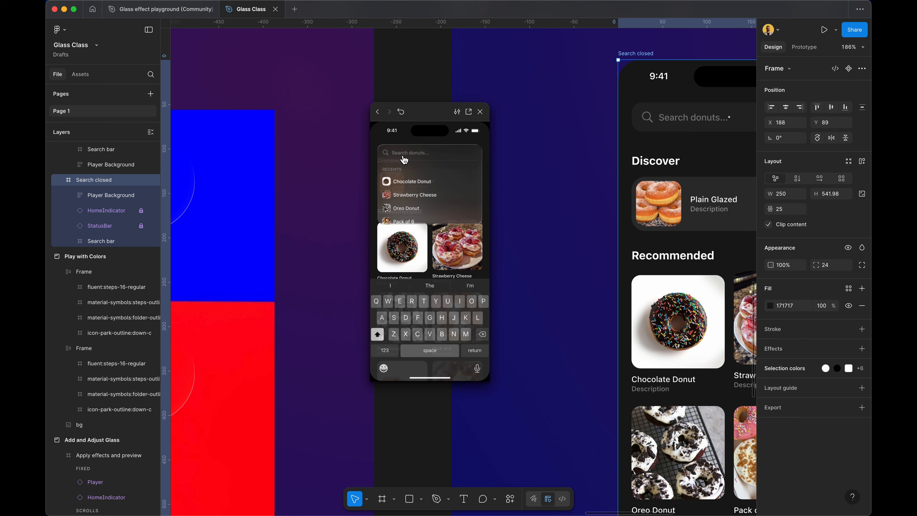
left_click(404, 159)
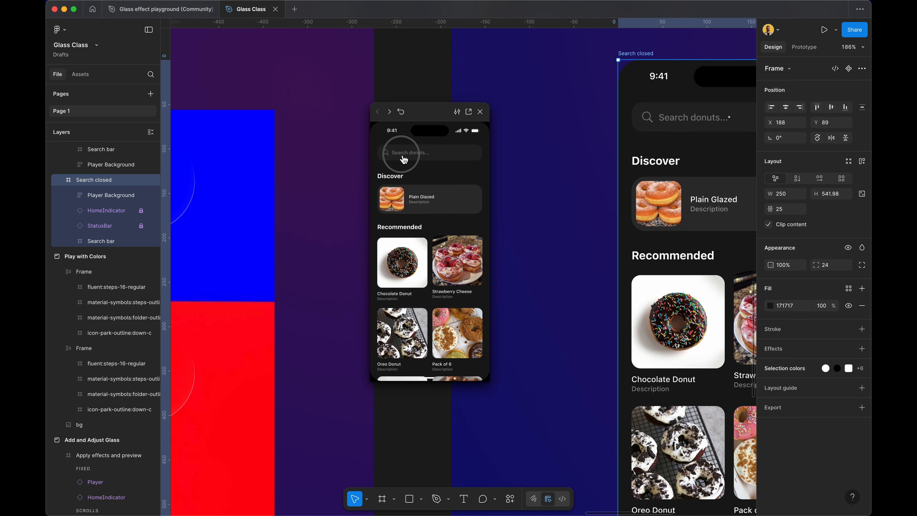
left_click(404, 159)
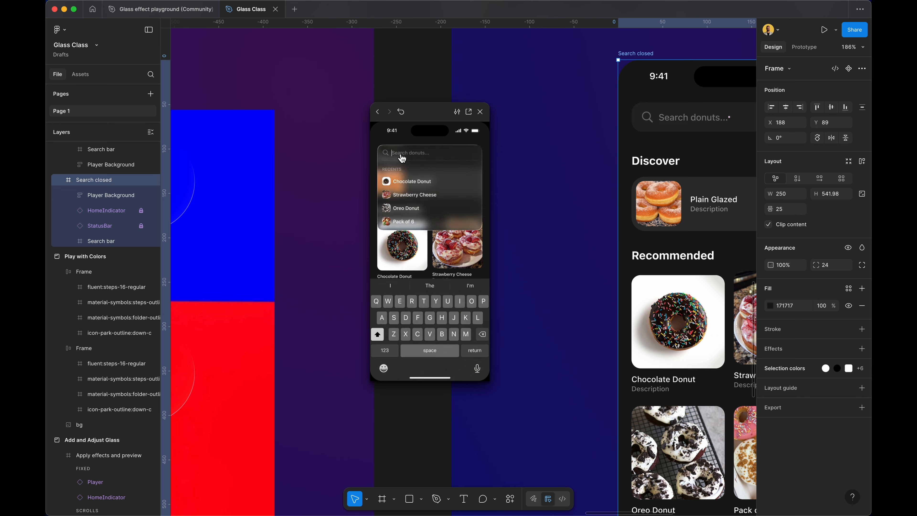
left_click(401, 158)
left_click(480, 113)
left_click(500, 136)
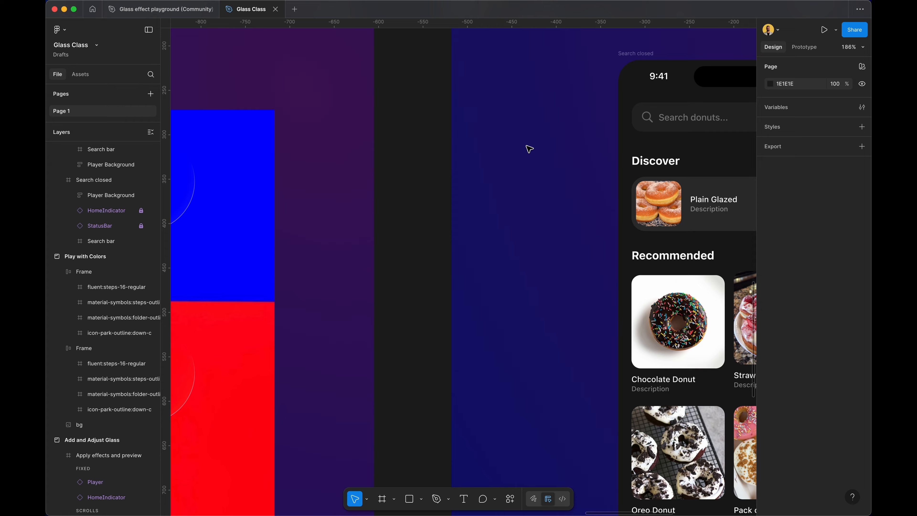
- Look over the file's sections, from Prototype back to Play with Colors, Add and Adjust Glass, Add Glass Texture and Basics
key("n")
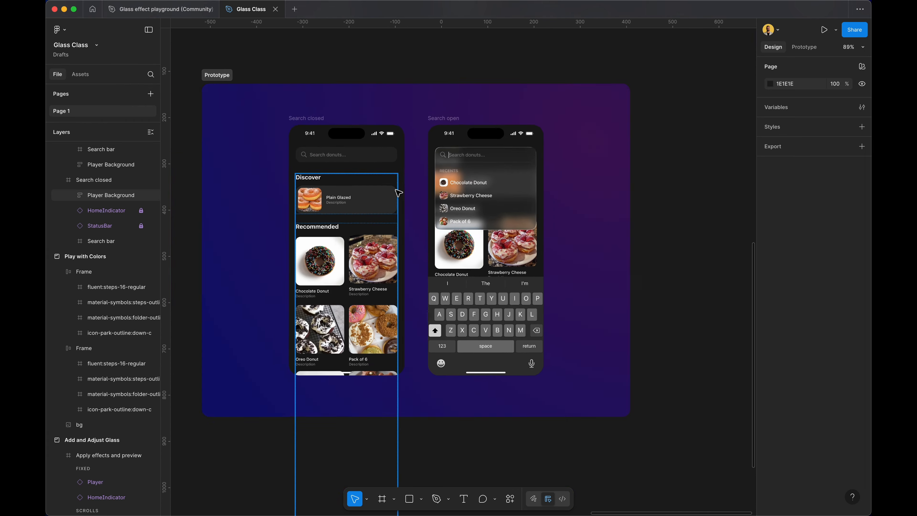
scroll(397, 192, "up", 3)
scroll(397, 192, "down", 10)
scroll(397, 191, "left", 6)
scroll(397, 192, "up", 2)
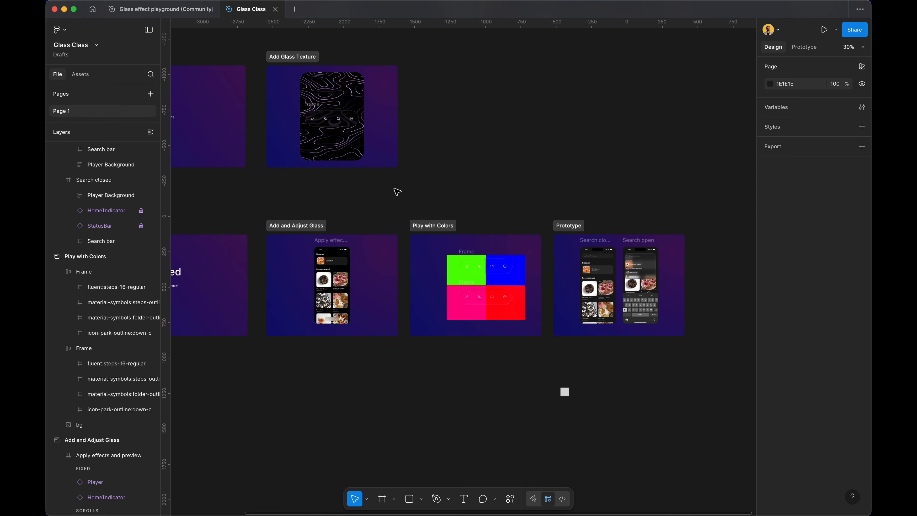
scroll(397, 191, "left", 4)
scroll(398, 192, "up", 2)
scroll(397, 191, "right", 4)
scroll(397, 192, "left", 7)
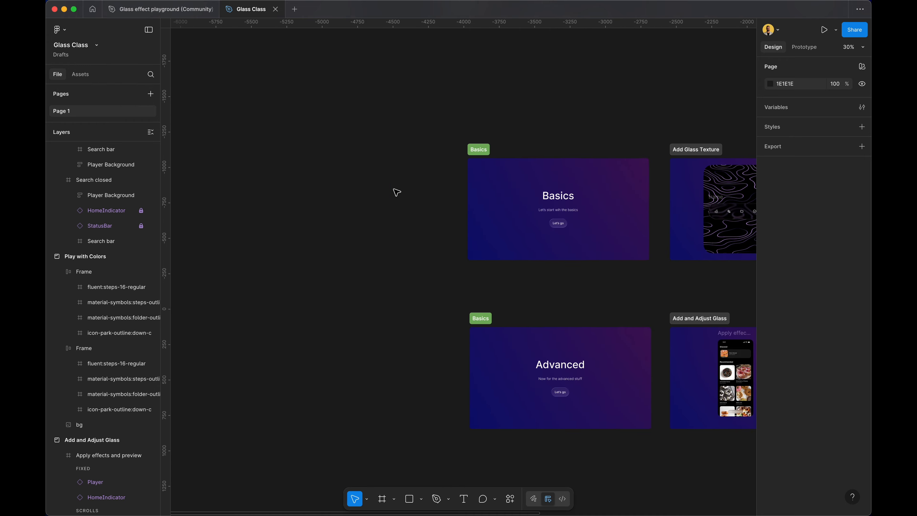
scroll(397, 192, "right", 6)
scroll(398, 192, "up", 1)
scroll(397, 192, "left", 1)
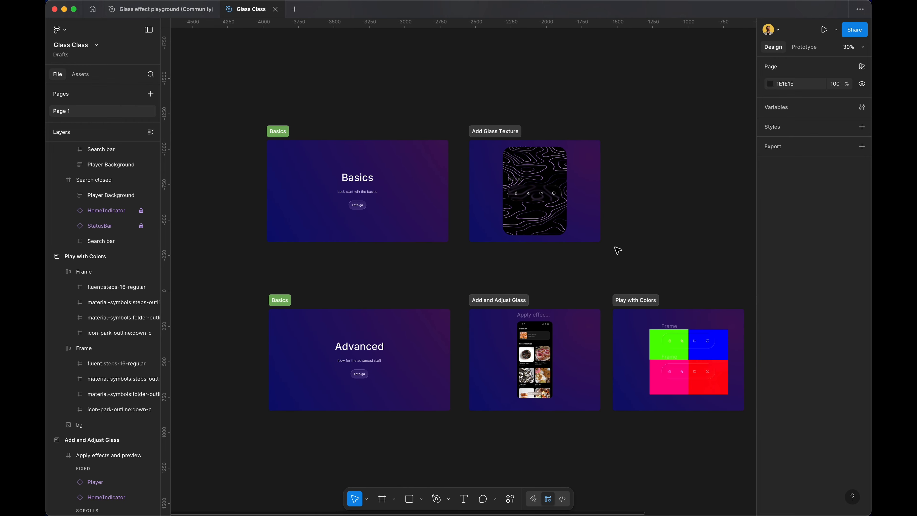
scroll(558, 245, "down", 5)
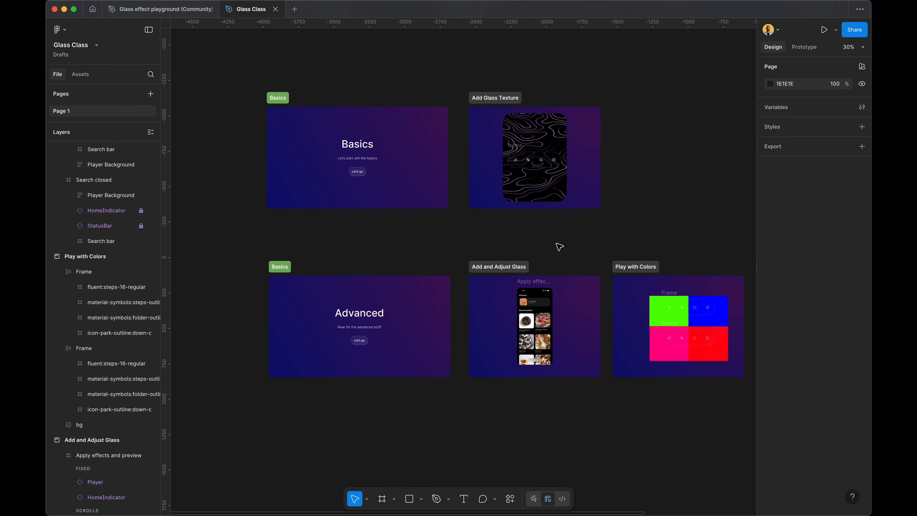